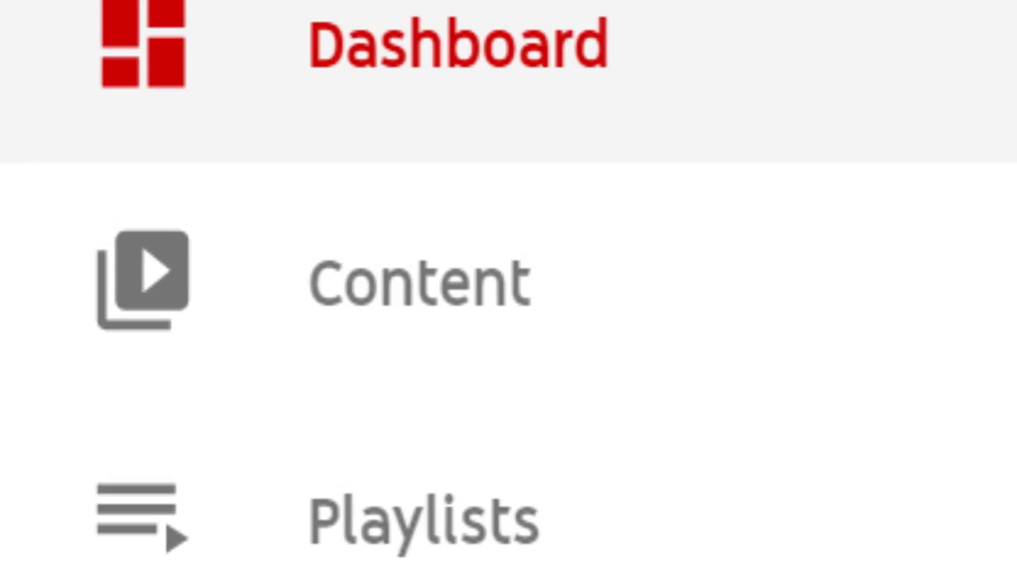
- From the Content list, open the Editor for '1 minute video to edit'
left_click(731, 317)
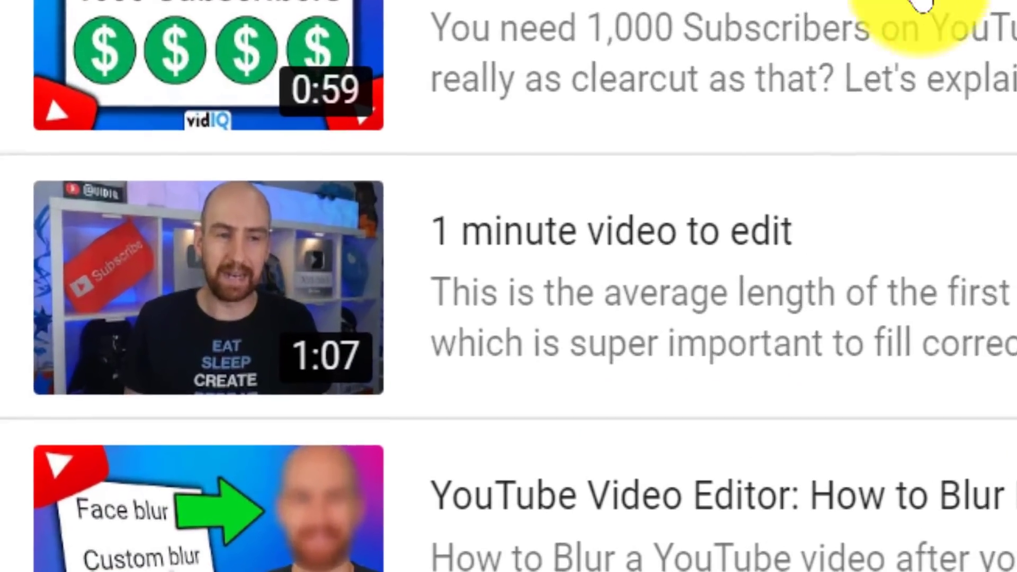
mouse_move(270, 379)
left_click(502, 225)
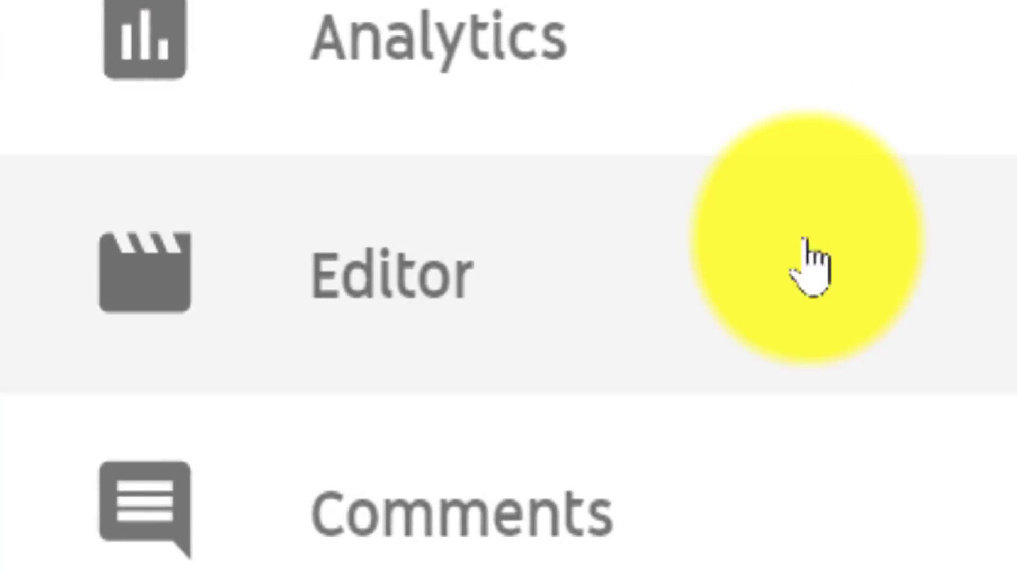
left_click(776, 244)
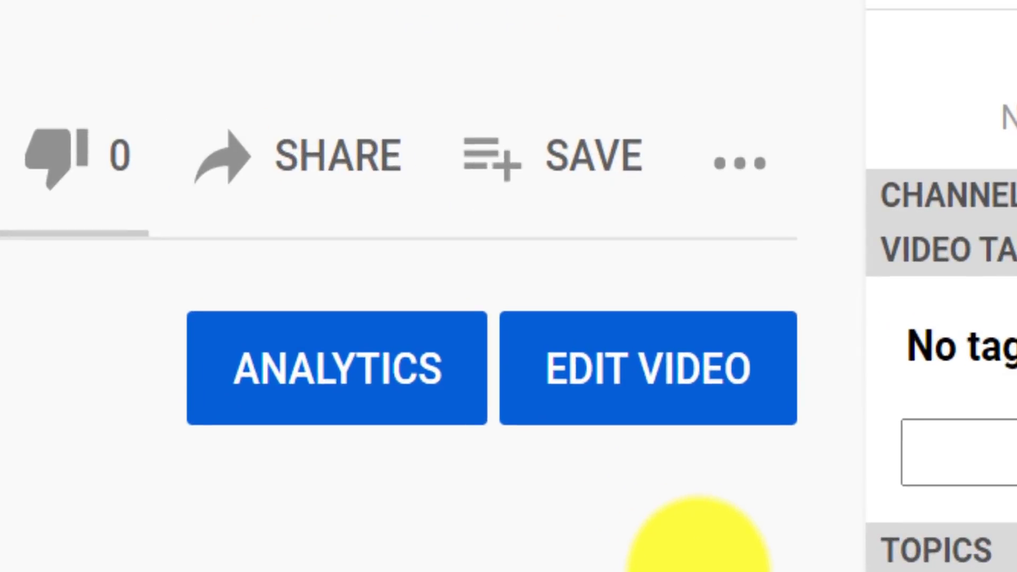
left_click(618, 369)
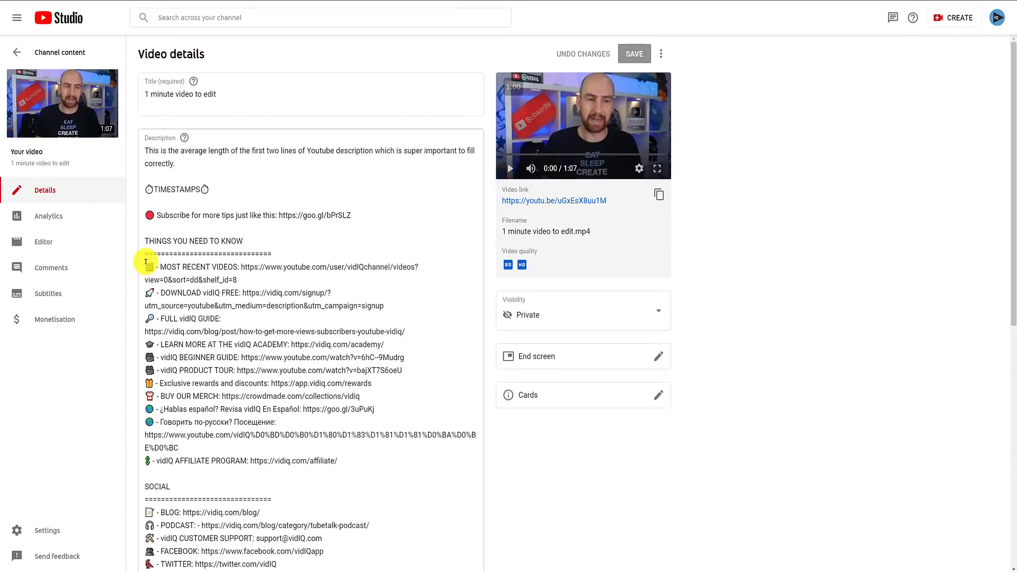
left_click(90, 241)
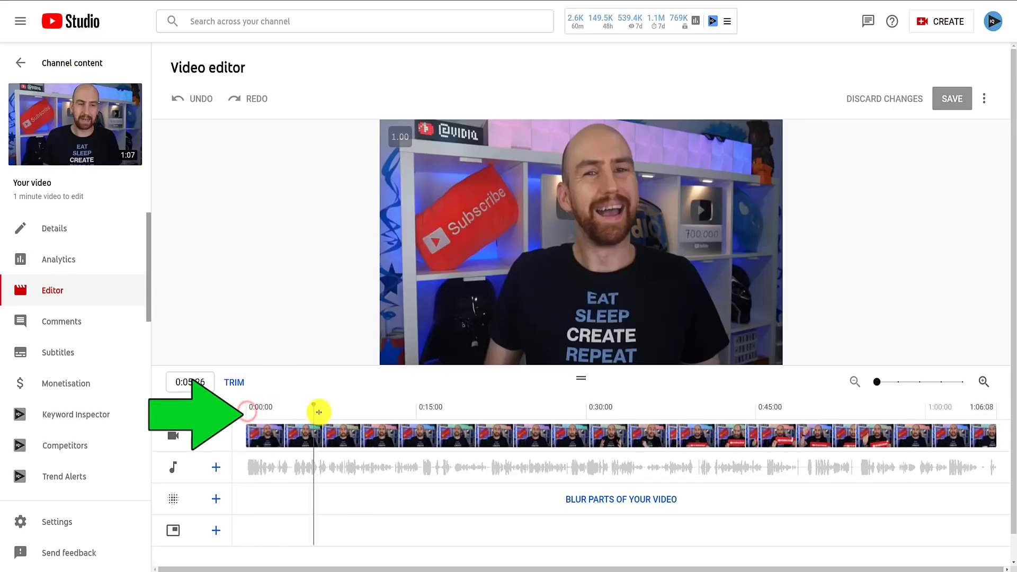
left_click_drag(316, 412, 389, 418)
left_click_drag(536, 432, 748, 427)
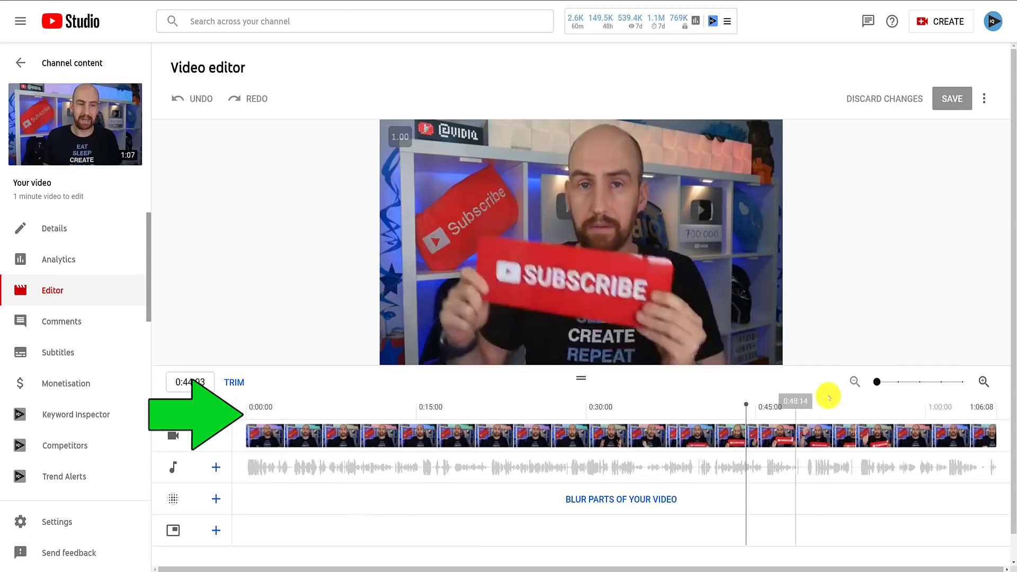
mouse_move(895, 380)
left_mouse_down()
mouse_move(960, 380)
mouse_move(877, 381)
left_mouse_up()
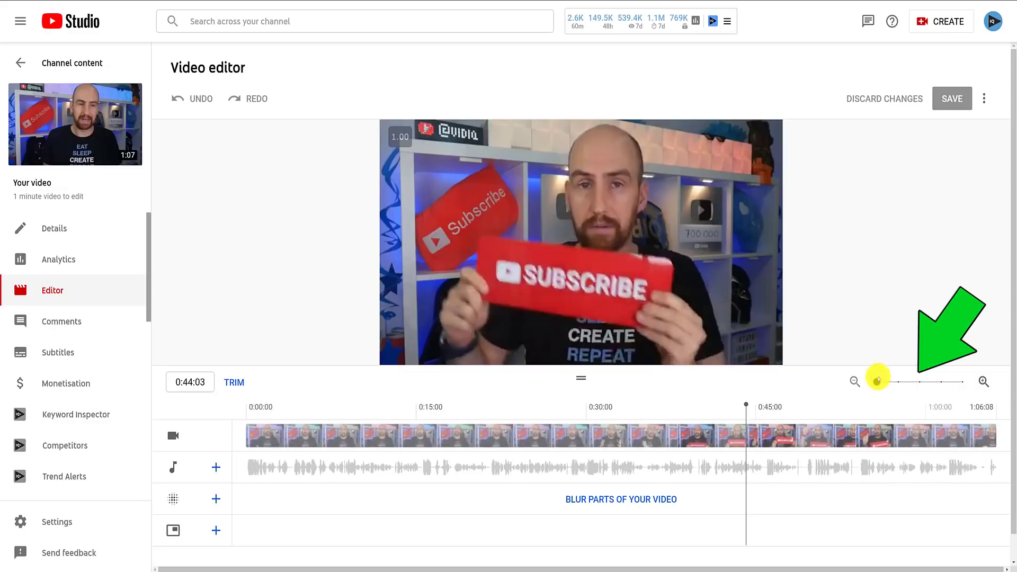
mouse_move(658, 200)
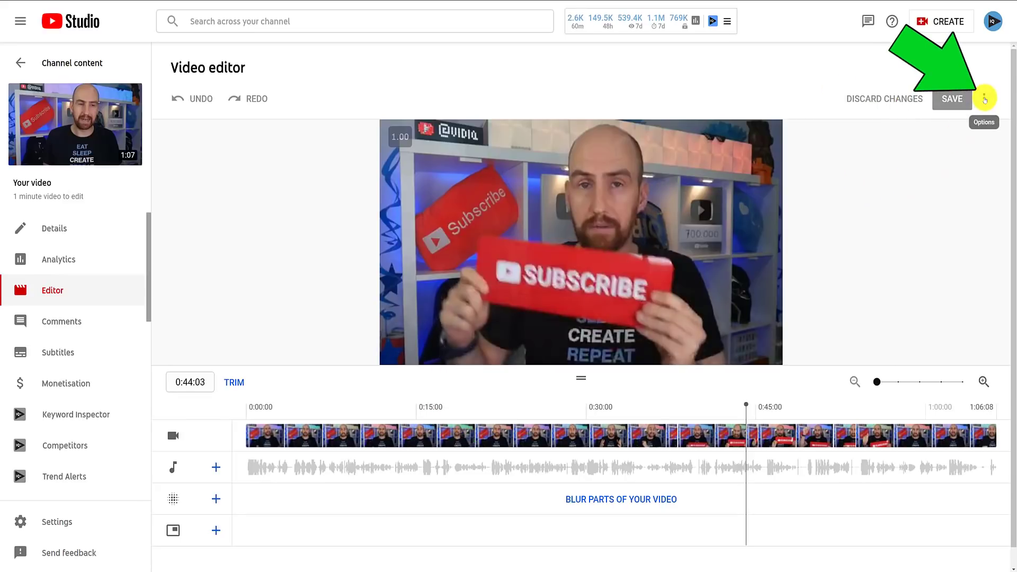
left_click(985, 99)
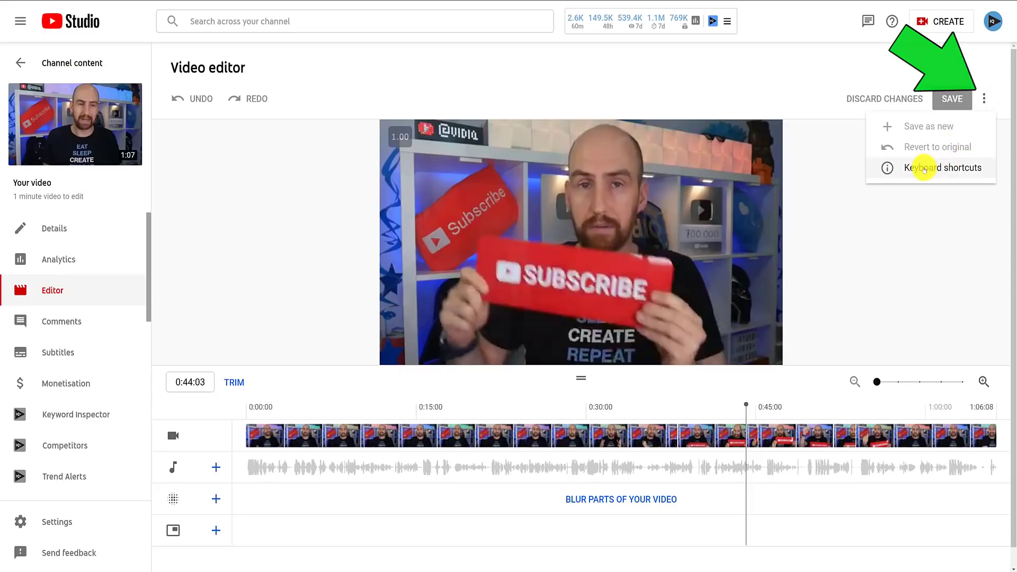
left_click(924, 168)
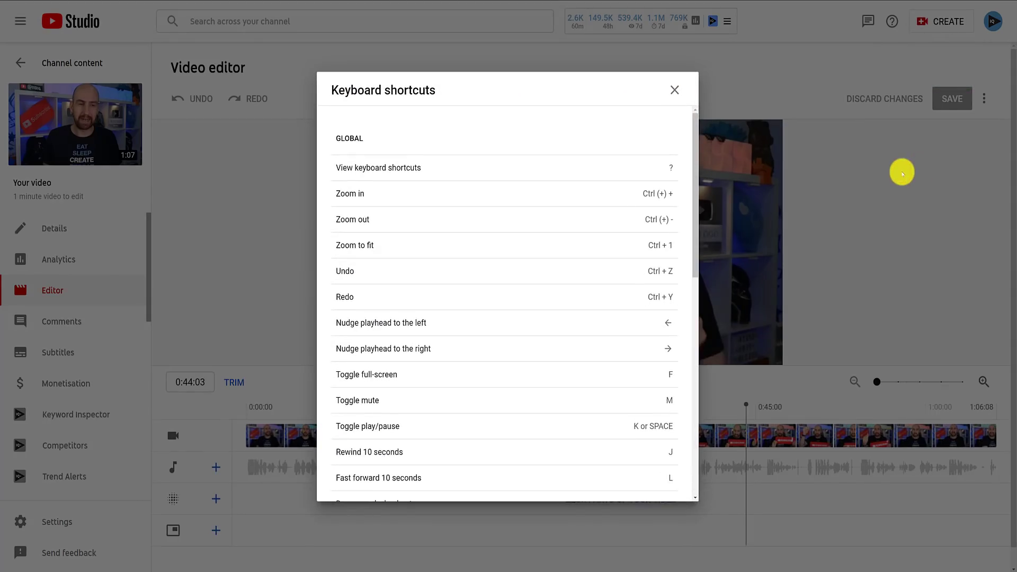
scroll(597, 349, "down", 10)
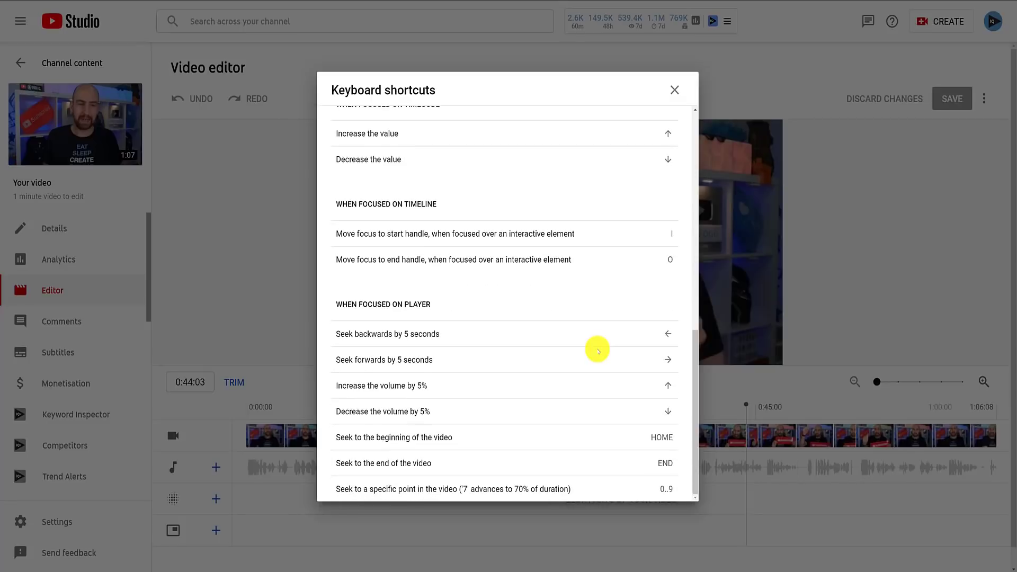
left_click(673, 88)
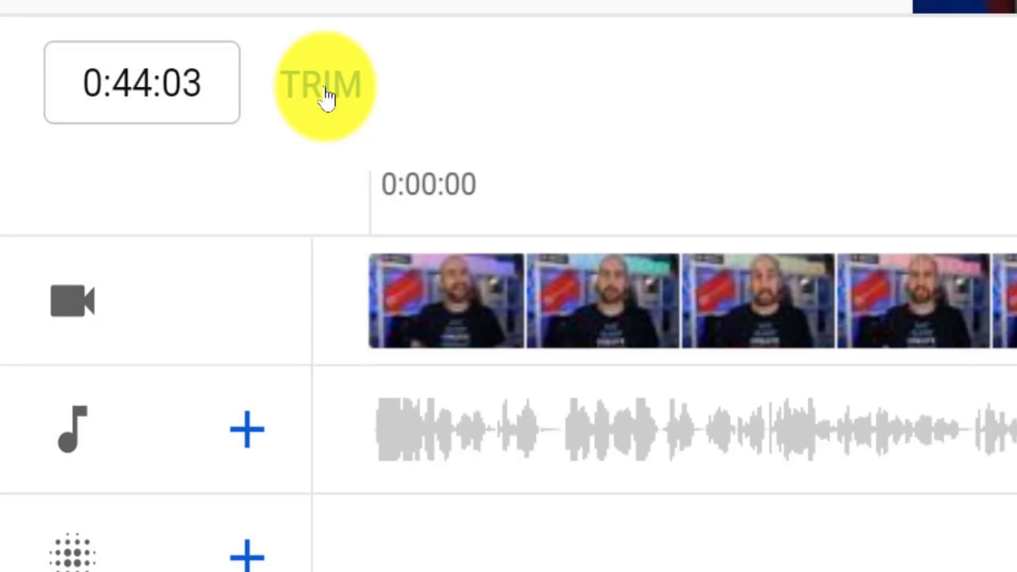
left_click(324, 88)
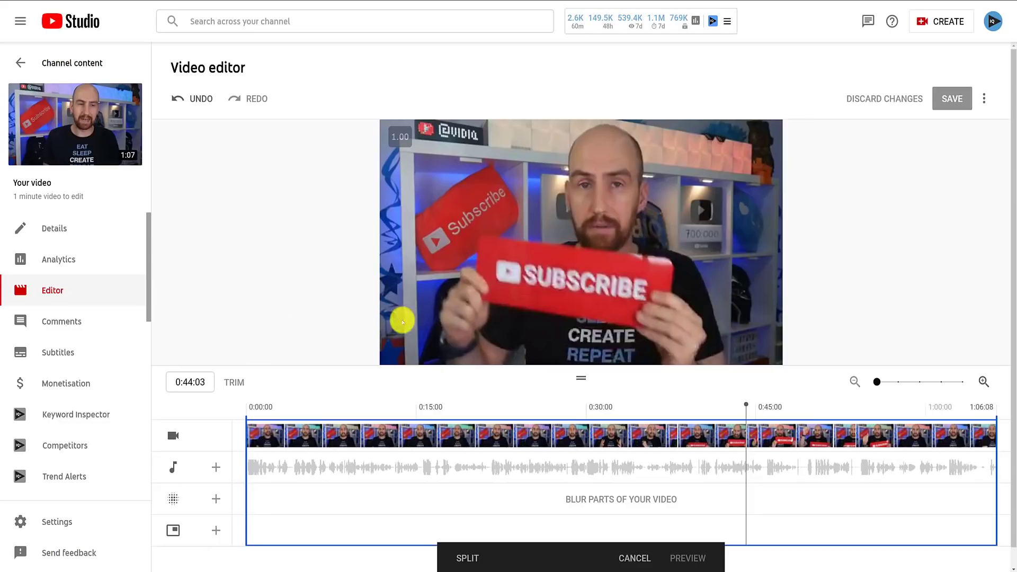
left_click_drag(722, 411, 292, 403)
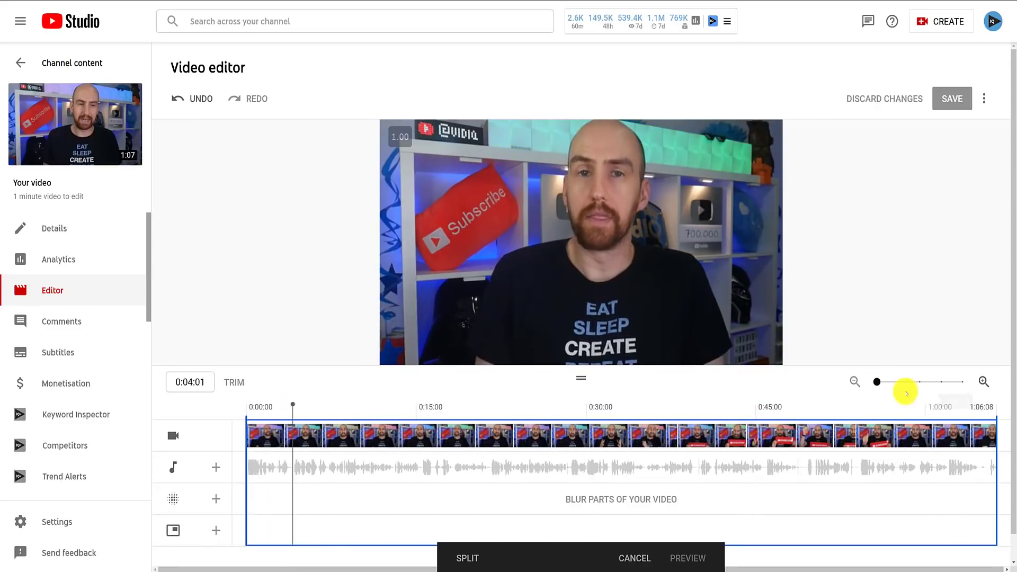
left_click_drag(877, 383, 899, 382)
left_click_drag(322, 565, 279, 559)
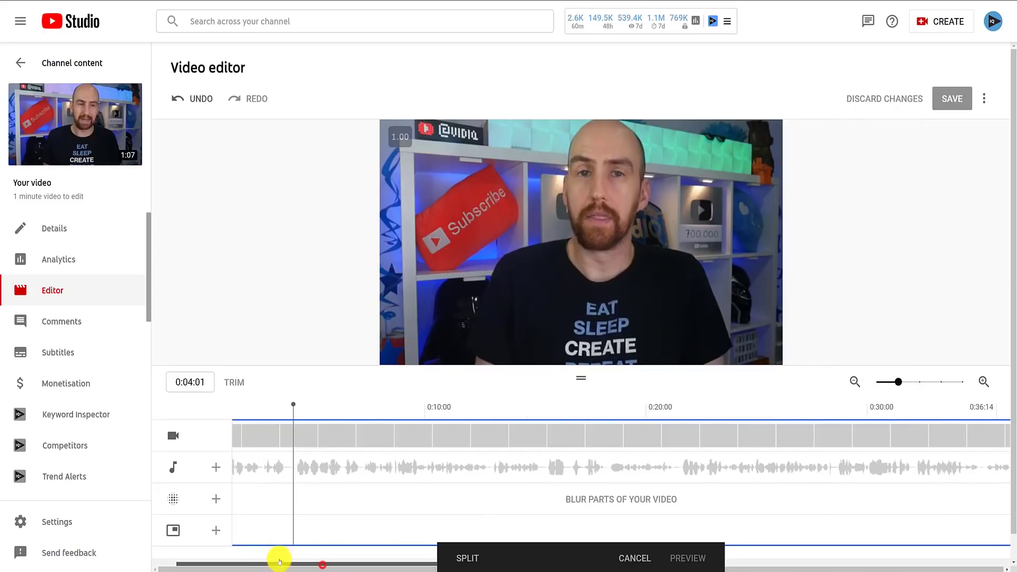
left_click(337, 408)
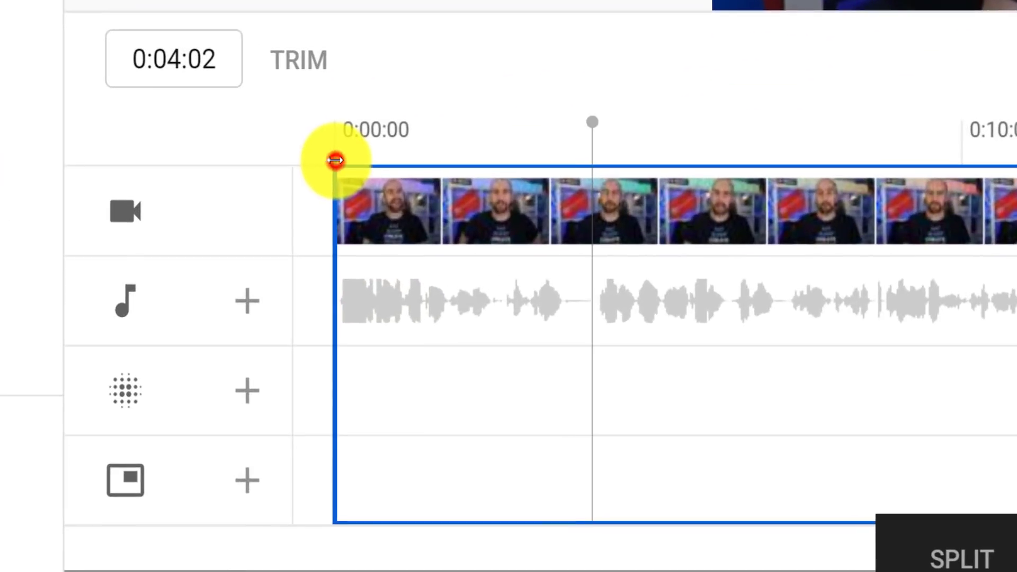
left_click_drag(247, 418, 322, 420)
left_click_drag(546, 165, 592, 164)
left_click(591, 133)
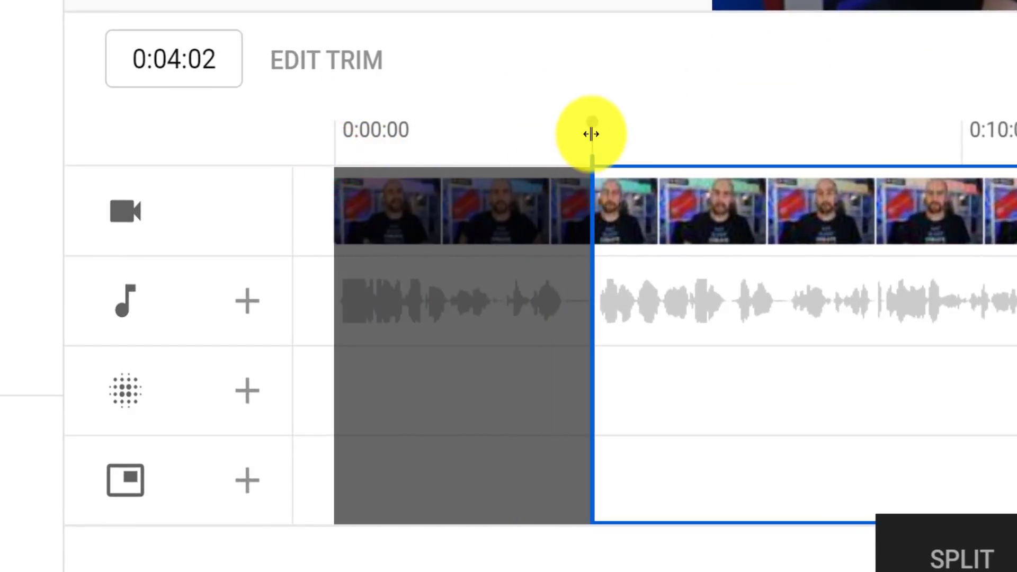
left_click_drag(478, 136, 356, 155)
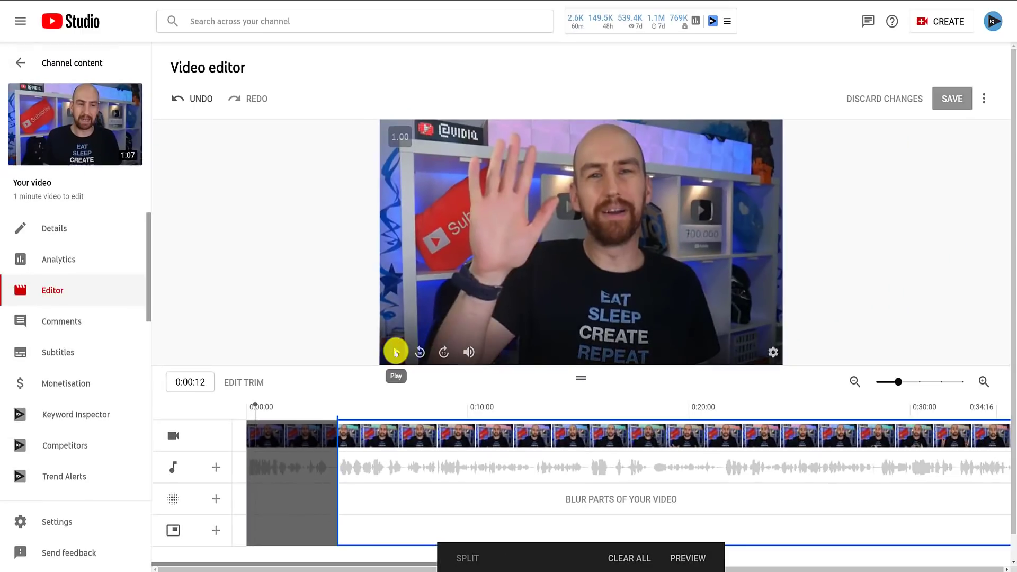
left_click(396, 352)
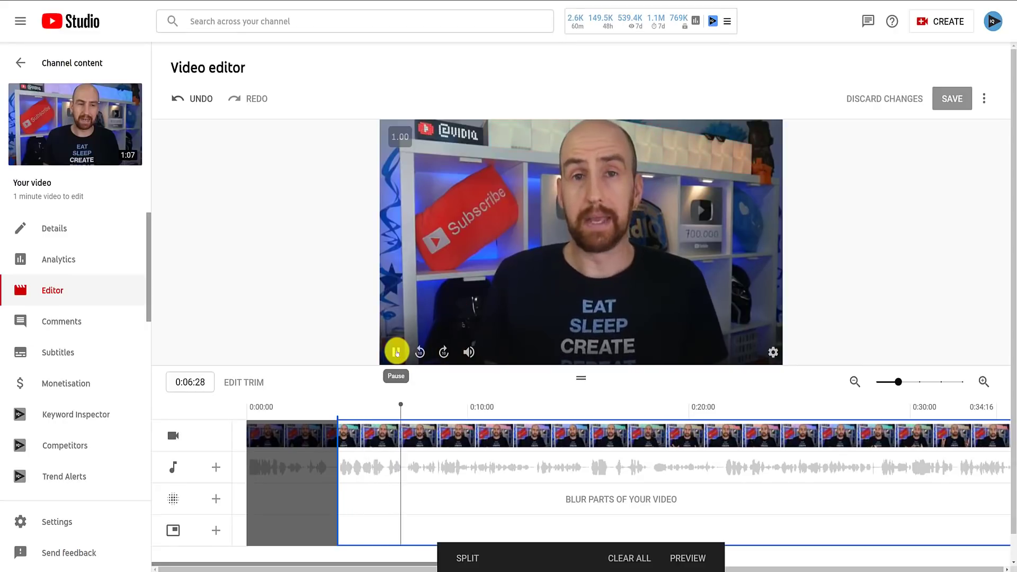
left_click(396, 352)
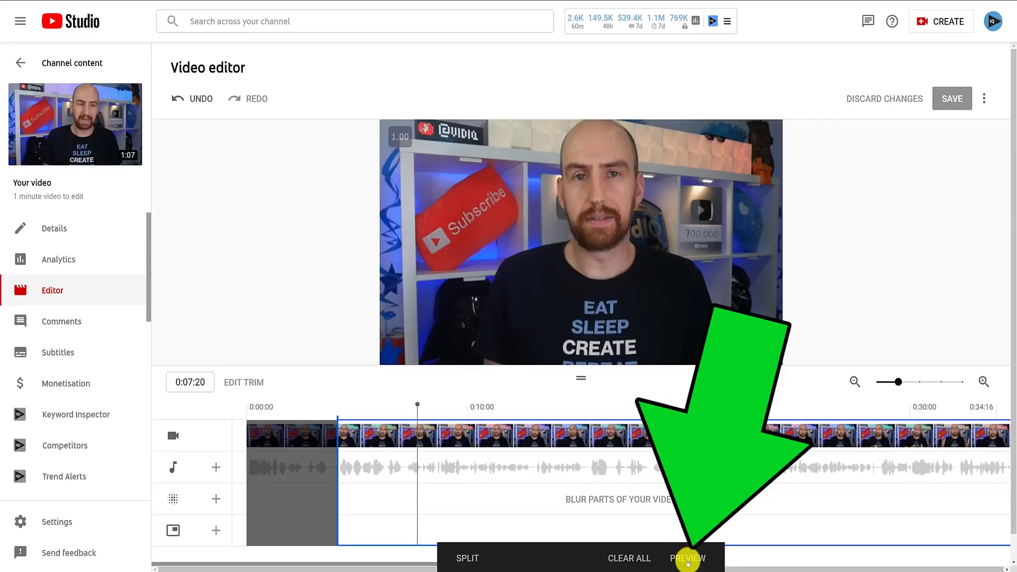
left_click(687, 561)
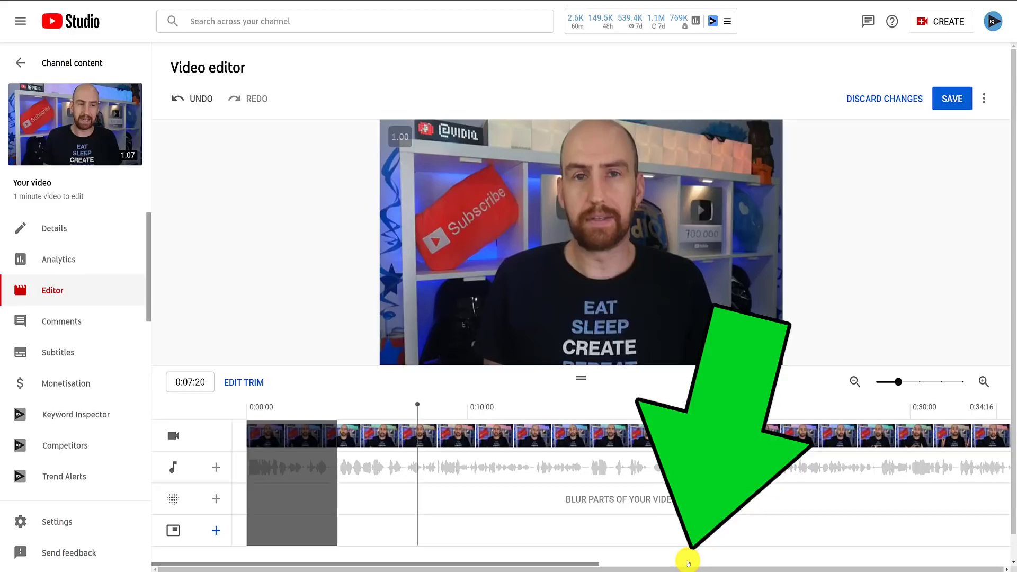
left_click(202, 101)
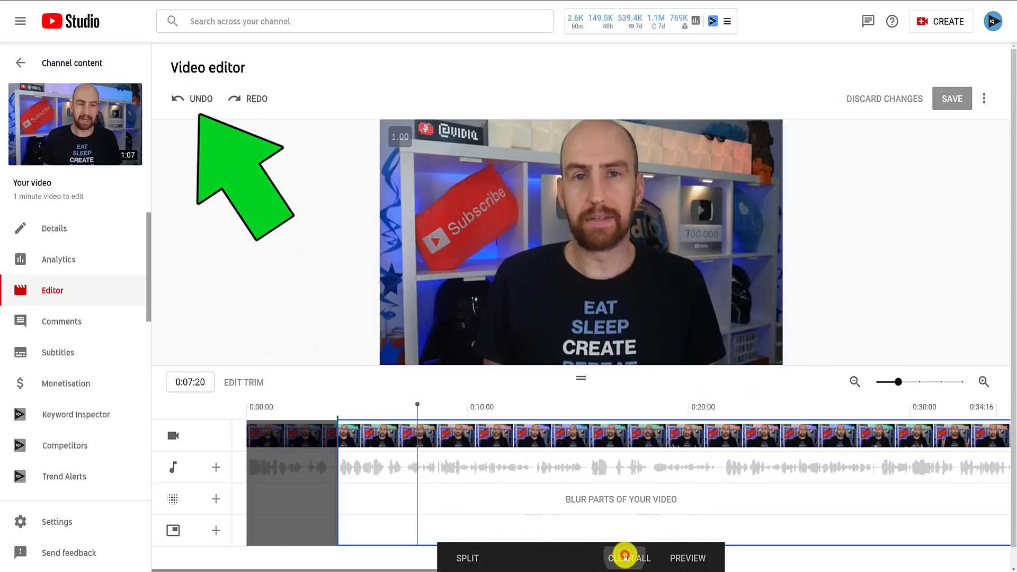
left_click(625, 557)
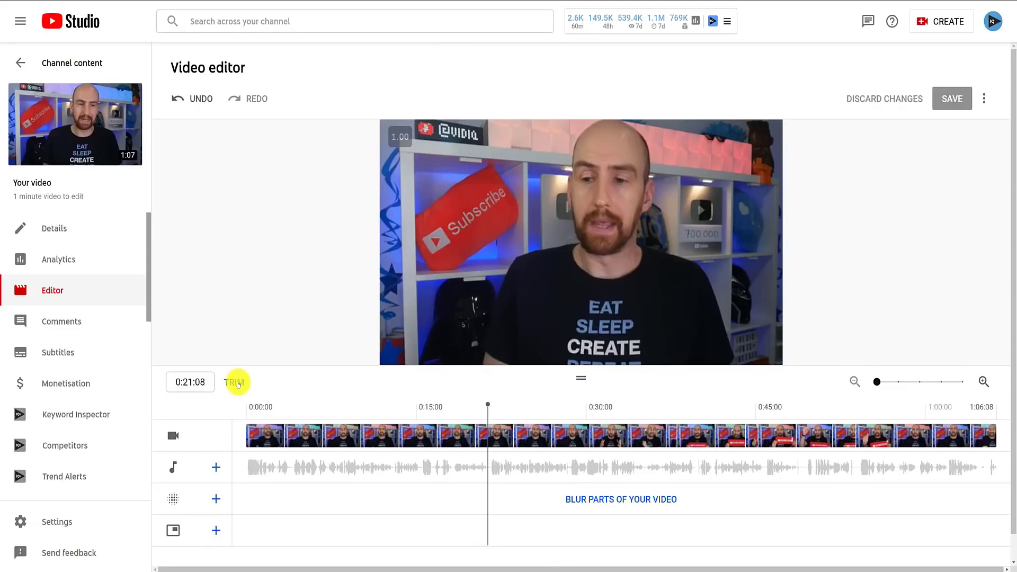
- In Trim mode, split the video at about 0:15 and 0:28 and mark those stretches for removal
left_click(235, 383)
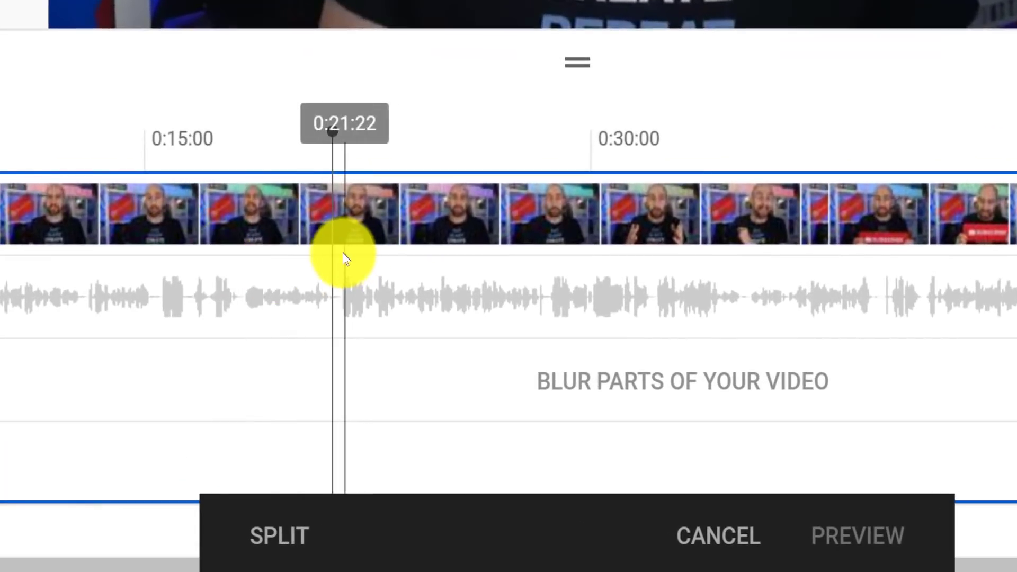
left_click_drag(331, 250, 163, 248)
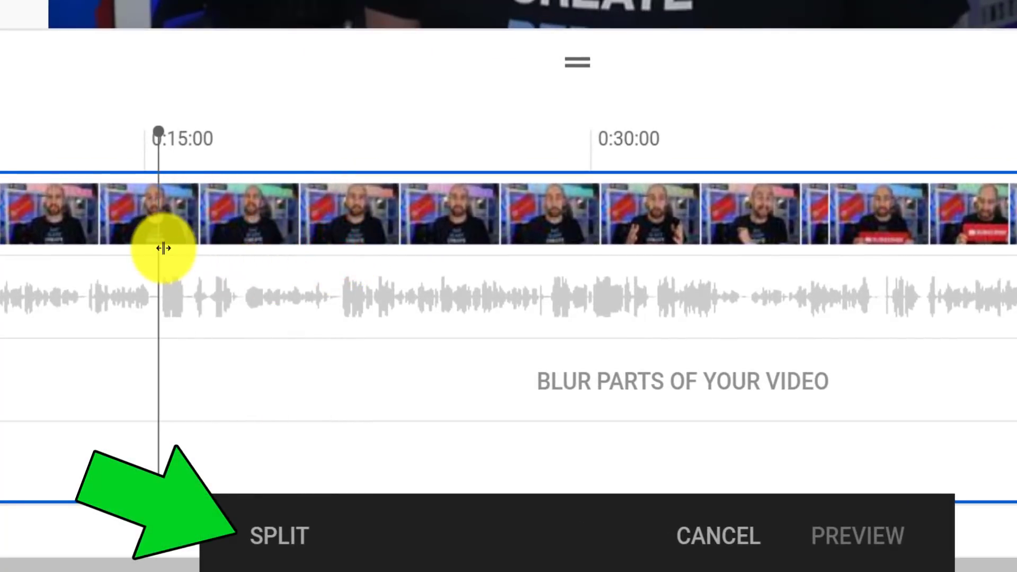
left_click(275, 535)
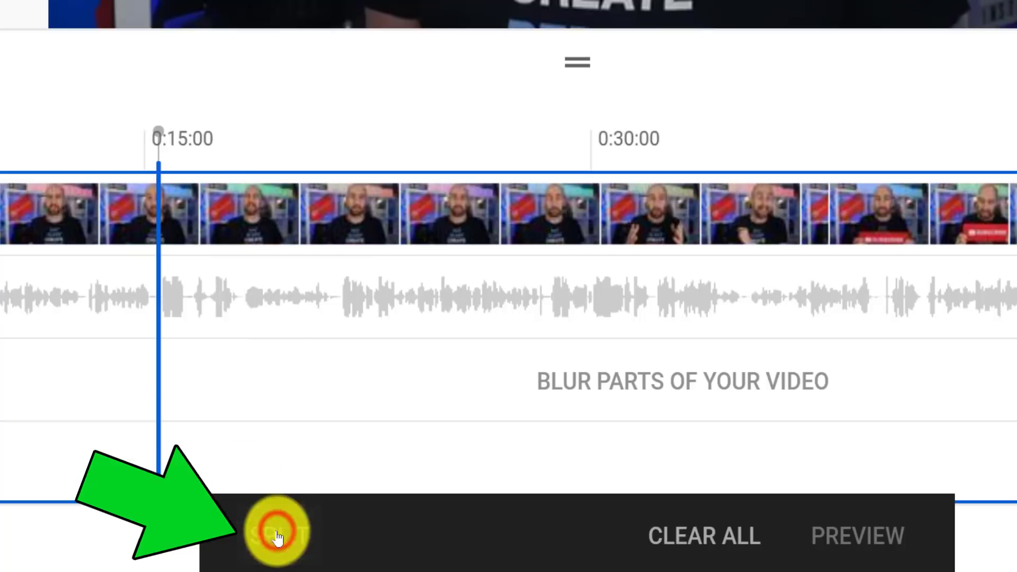
left_click_drag(157, 315, 74, 315)
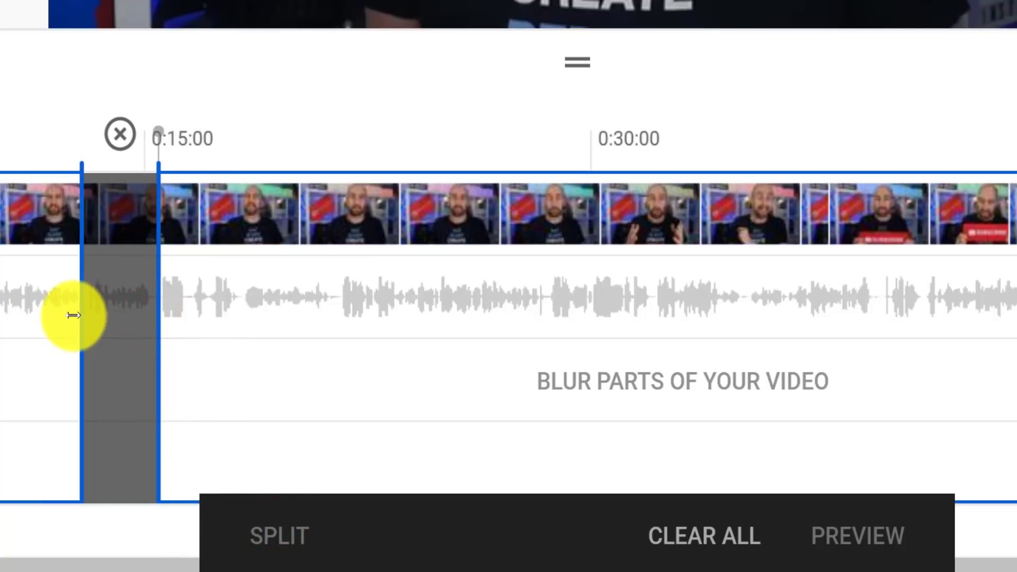
left_click(545, 289)
left_click(269, 529)
left_click_drag(545, 306, 656, 303)
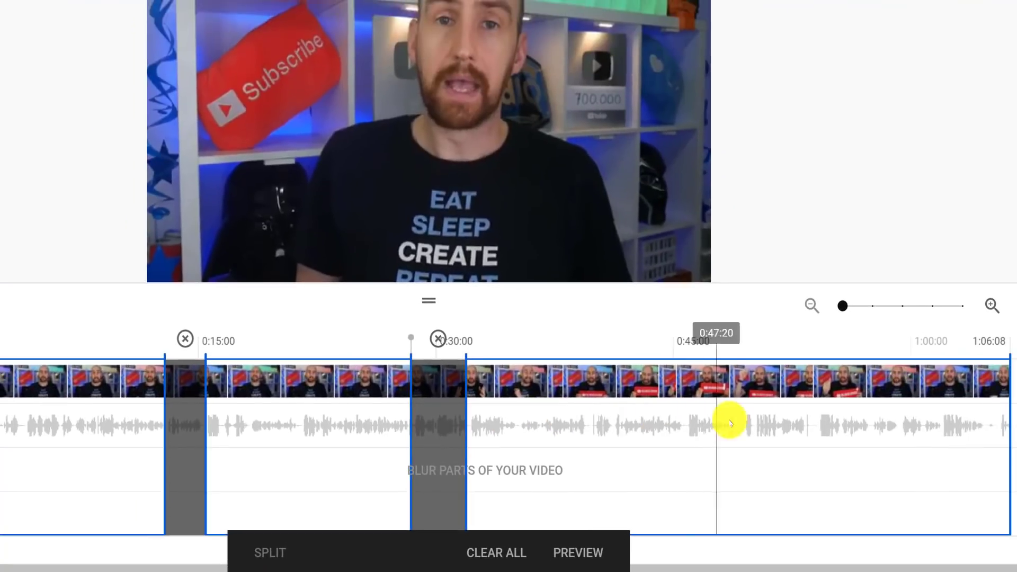
- Try a cut at 0:47, undo it, and trim the video's ending back to about 0:45
left_click(990, 339)
left_click(279, 539)
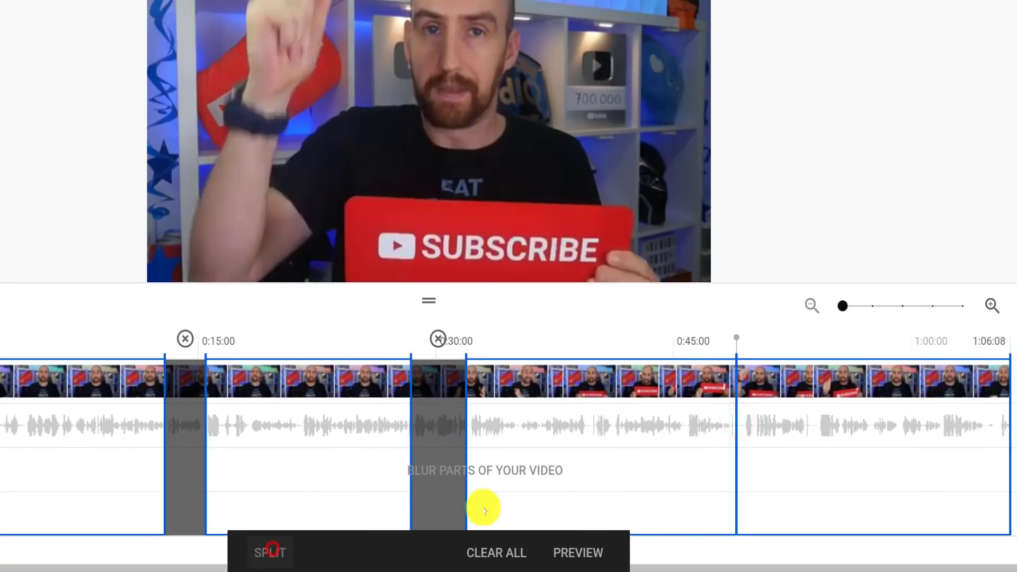
left_click_drag(737, 409, 819, 412)
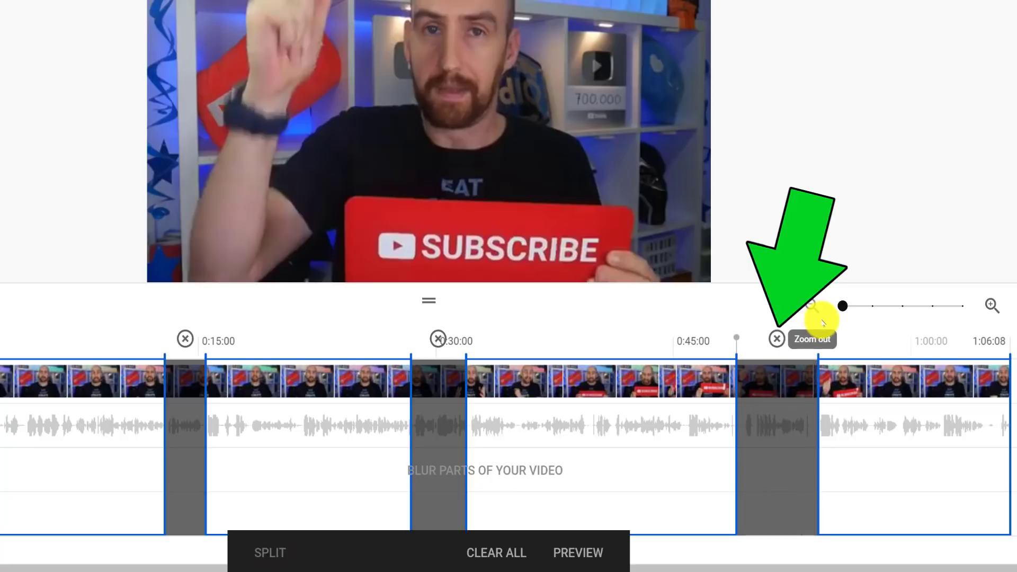
left_click(776, 338)
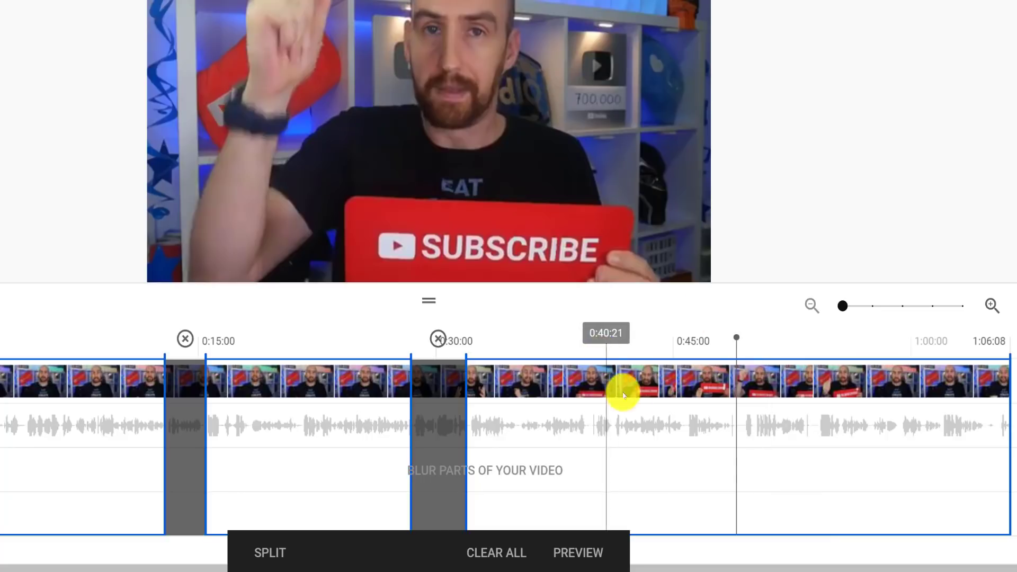
left_click_drag(999, 450, 677, 442)
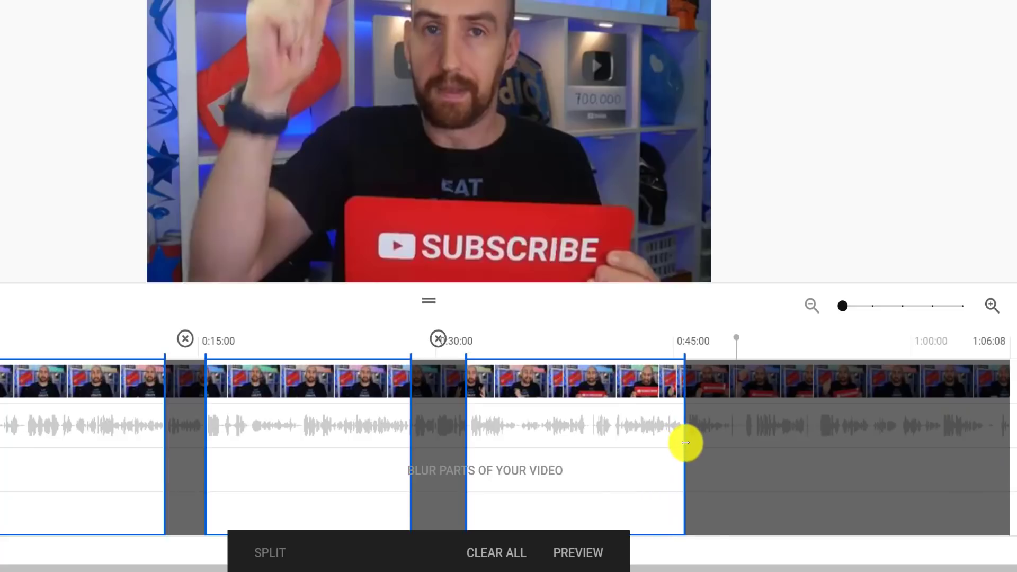
- Preview the trimmed video and save the trim edits
left_click(580, 552)
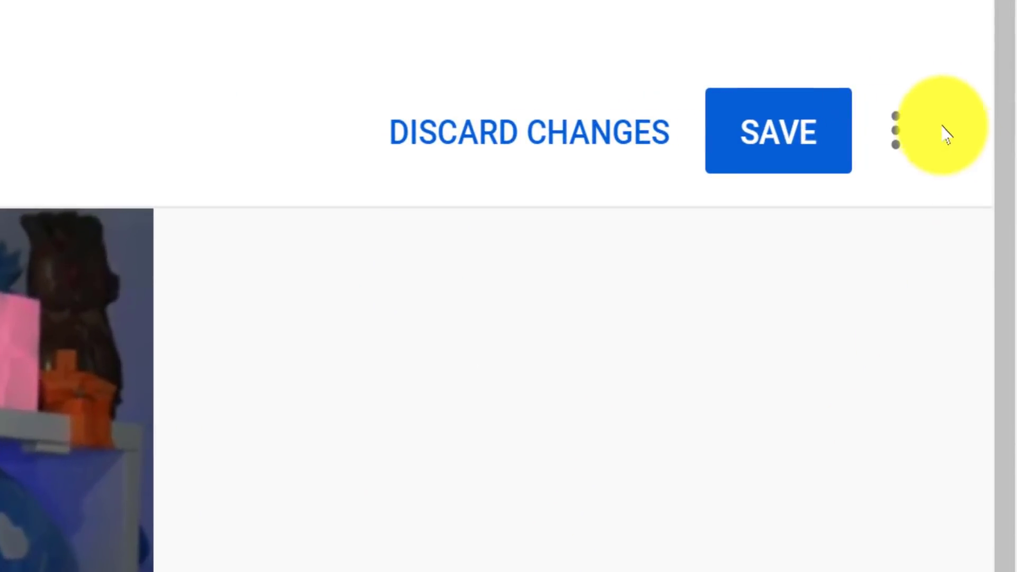
left_click(913, 128)
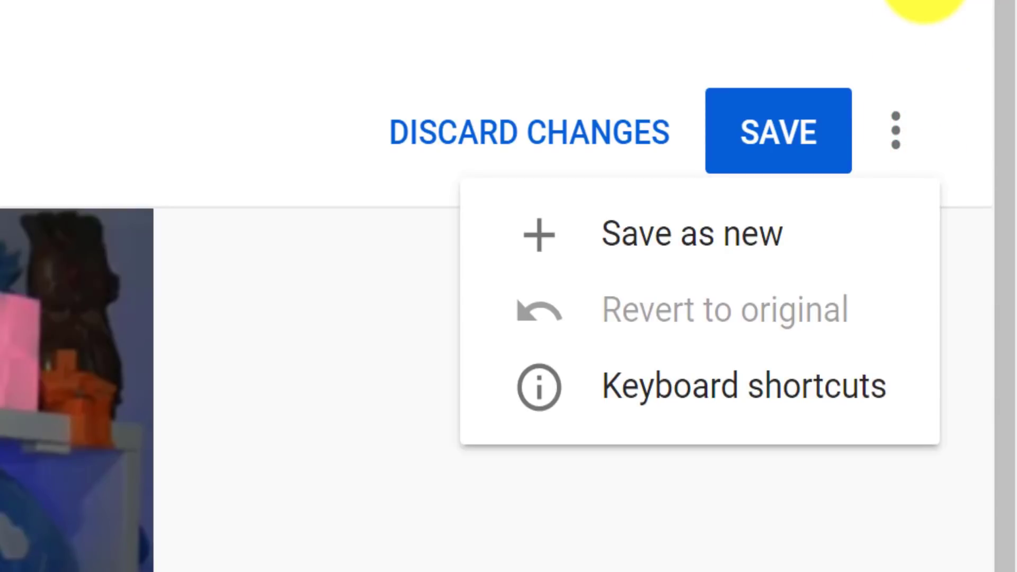
left_click(925, 6)
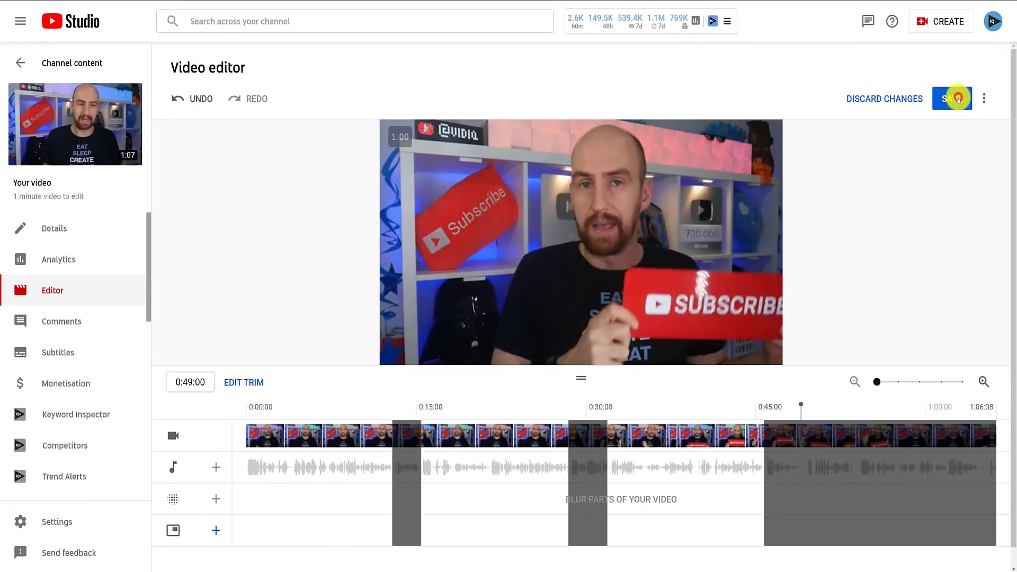
left_click(957, 99)
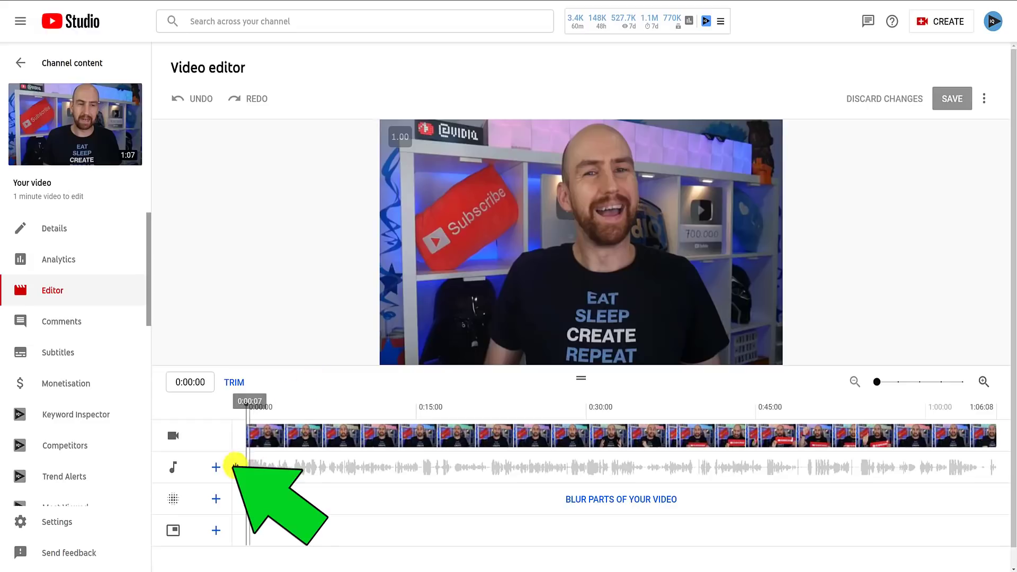
- Star Breatha in the Audio library and add it as music from the Starred list
left_click(218, 468)
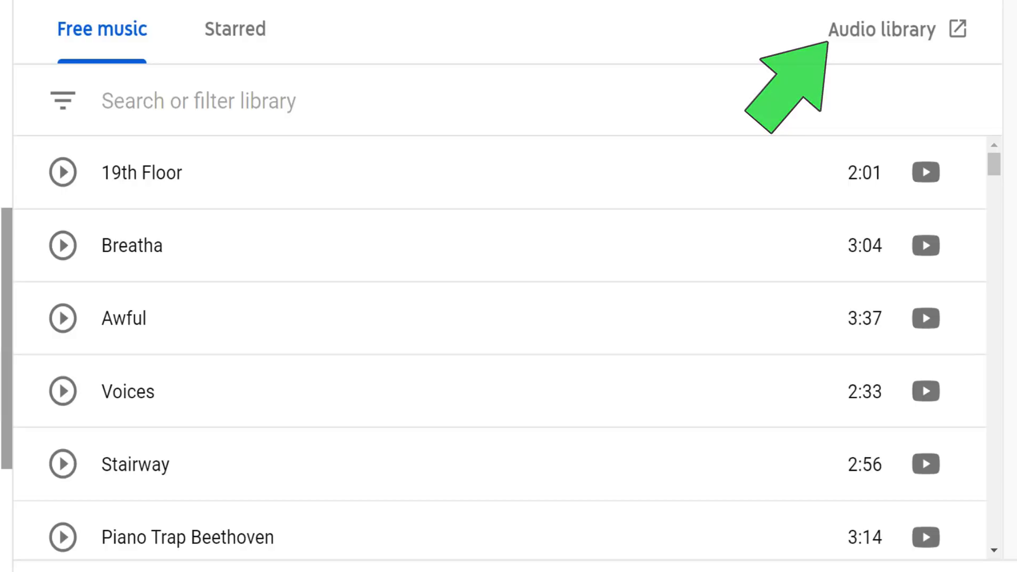
left_click(907, 30)
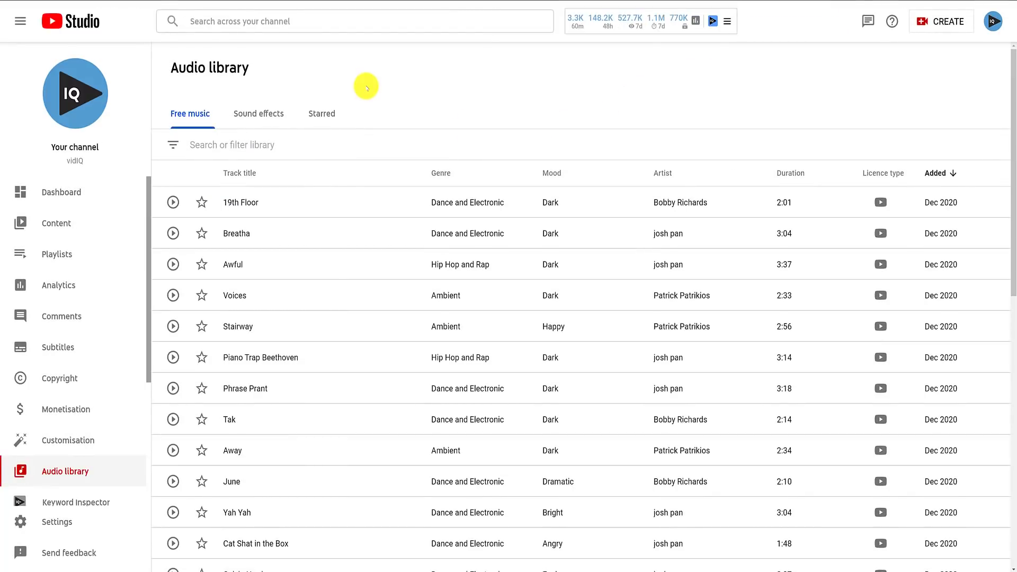
left_click(201, 235)
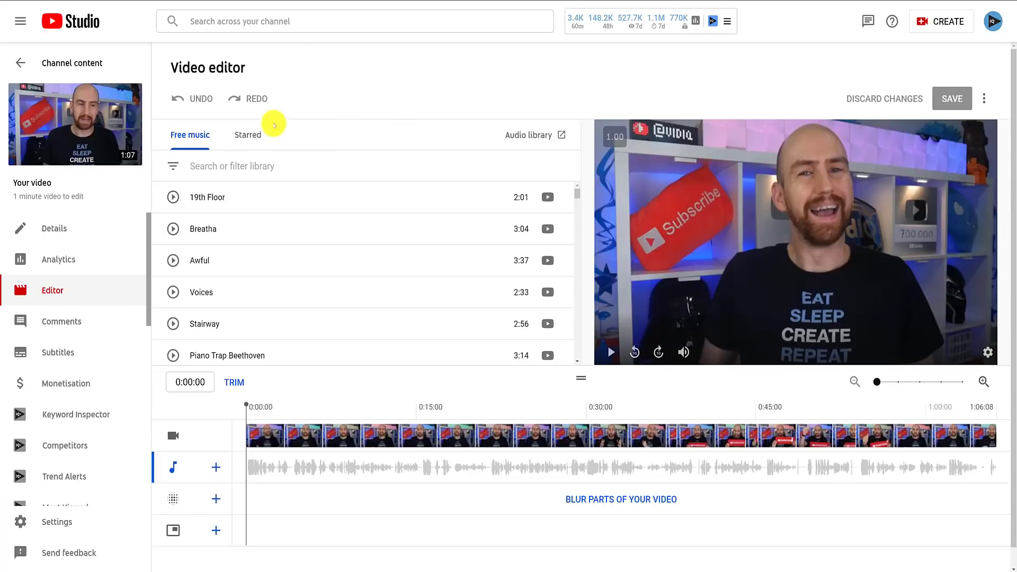
left_click(251, 133)
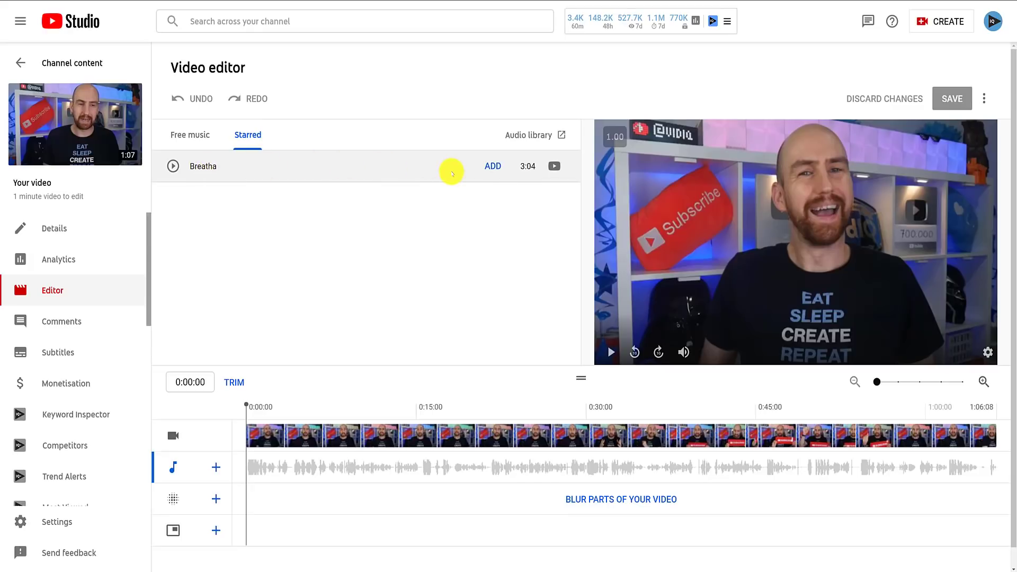
left_click(489, 166)
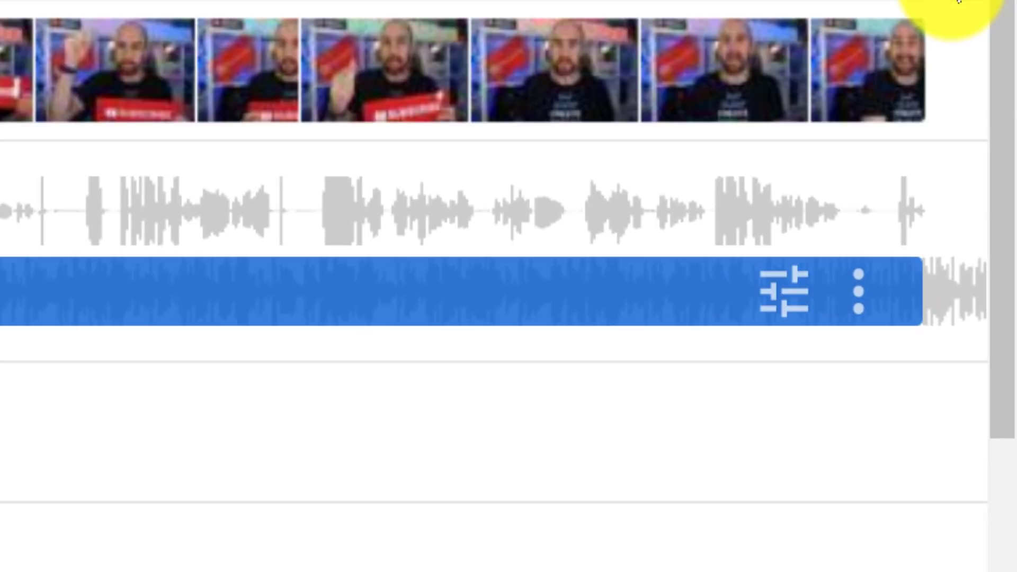
left_click(858, 291)
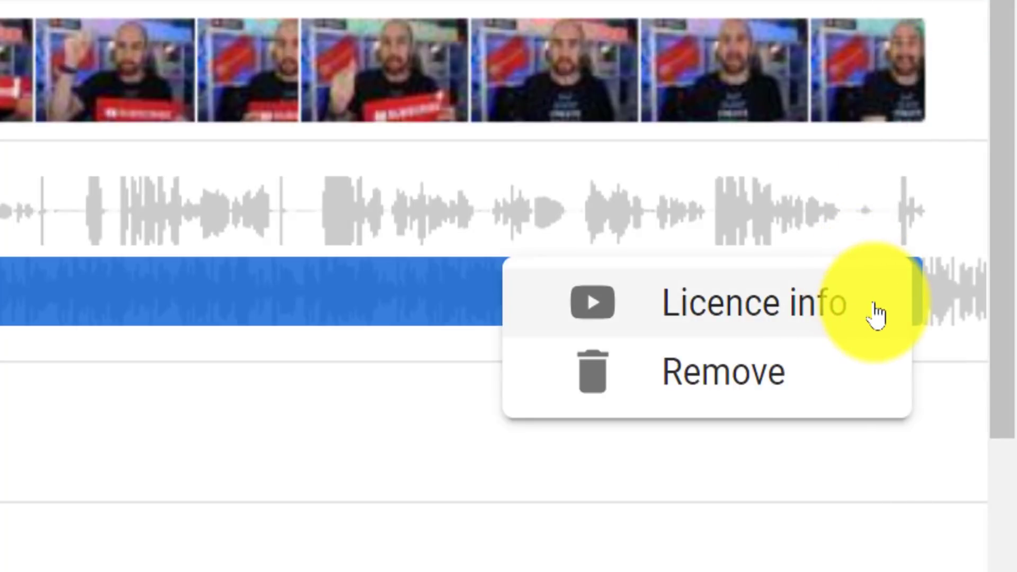
left_click(867, 303)
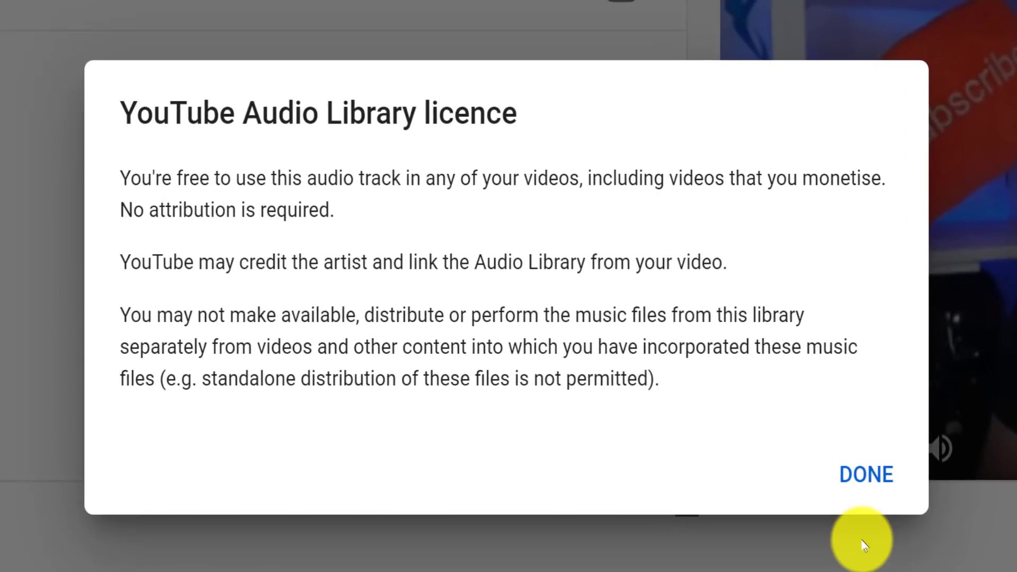
left_click(867, 475)
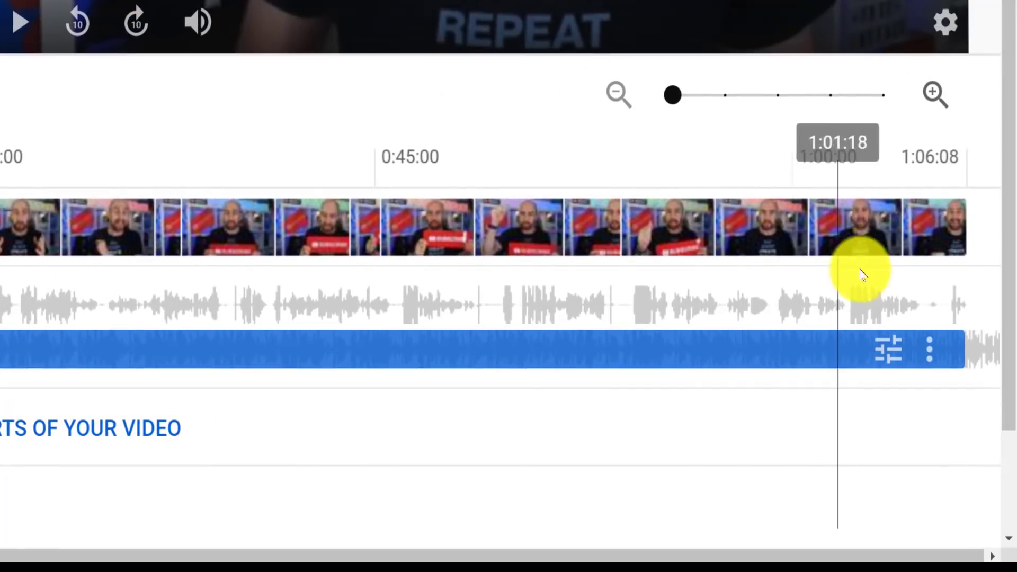
- Drag Breatha's Mix level slider down beneath the voice and play the preview to check it
left_click(893, 352)
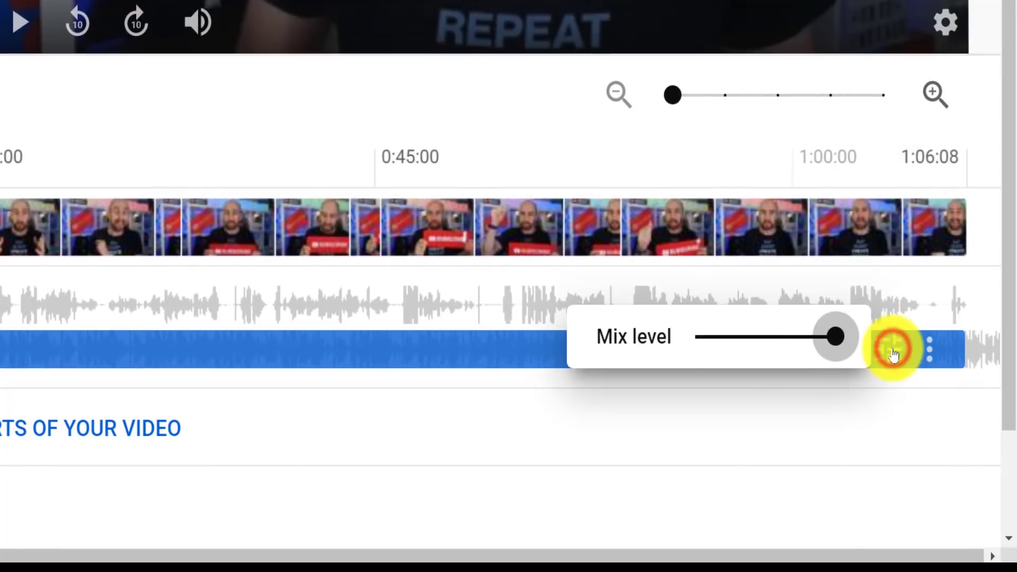
left_click(820, 429)
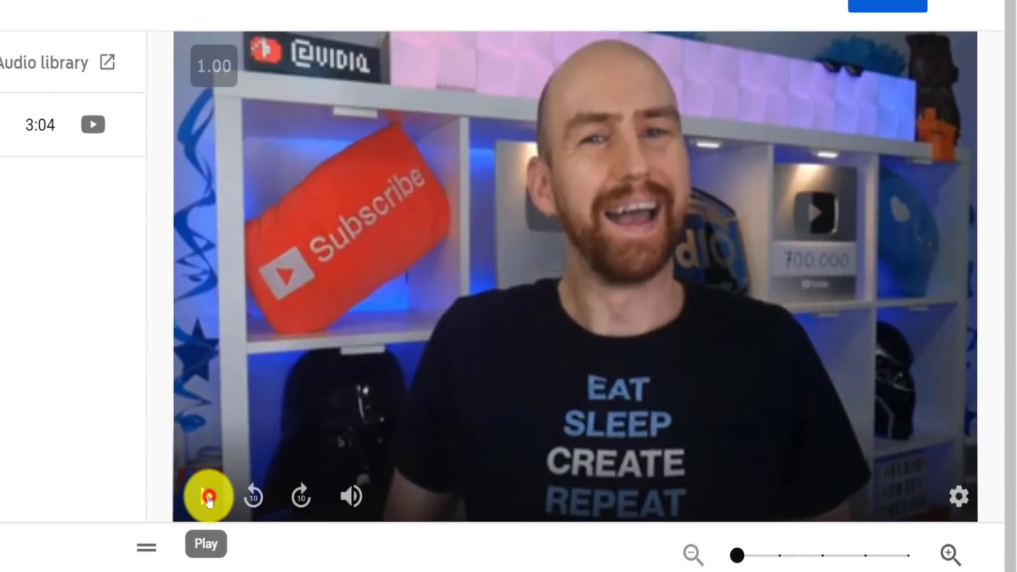
left_click(209, 498)
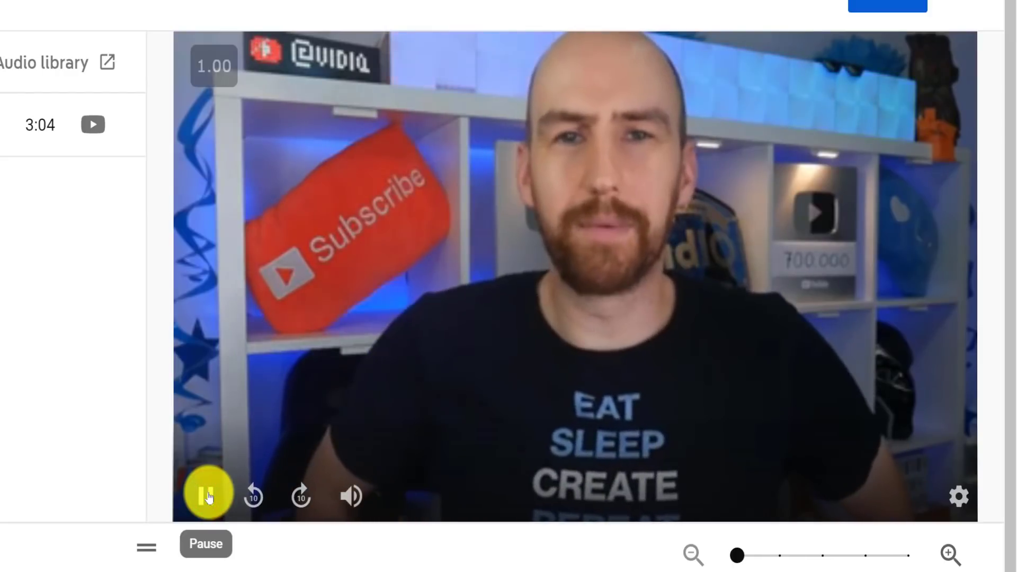
left_click(209, 498)
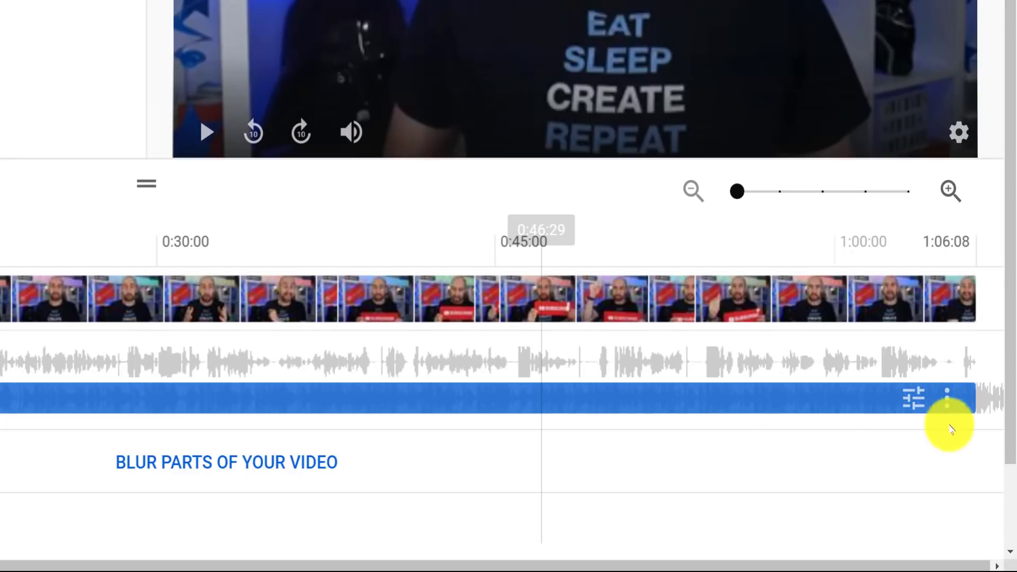
left_click(913, 398)
left_click_drag(865, 388, 776, 385)
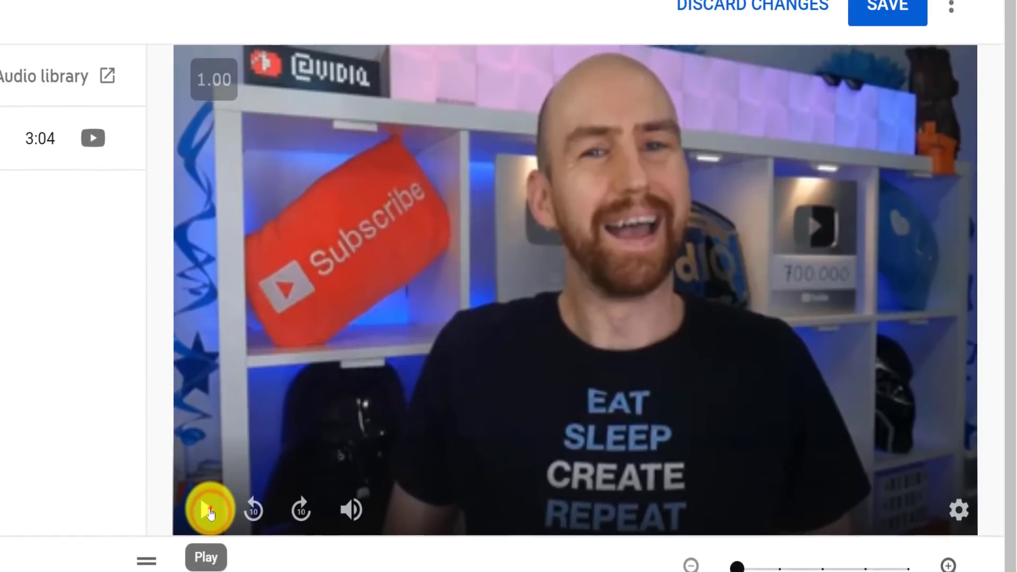
left_click(209, 133)
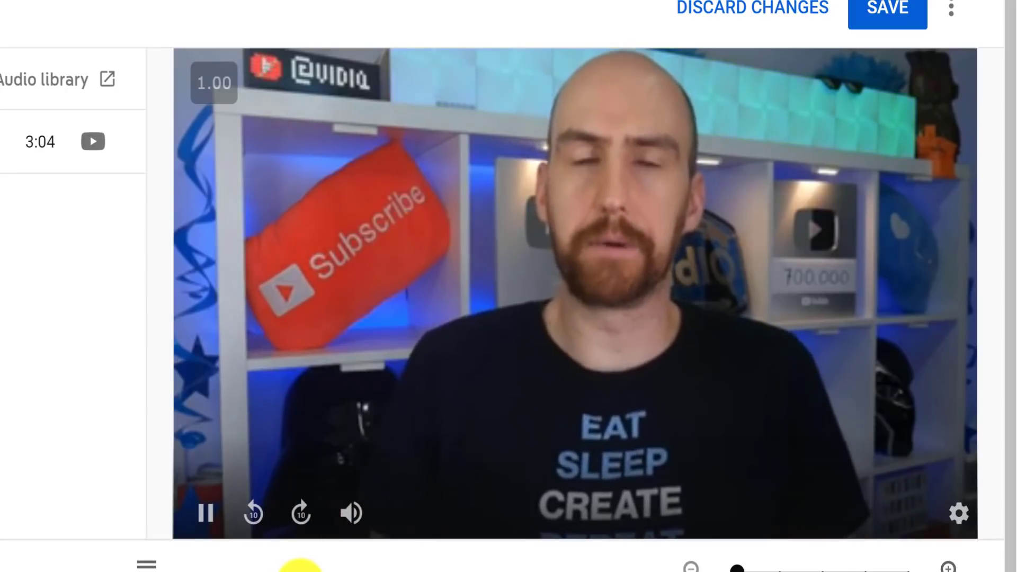
left_click(205, 513)
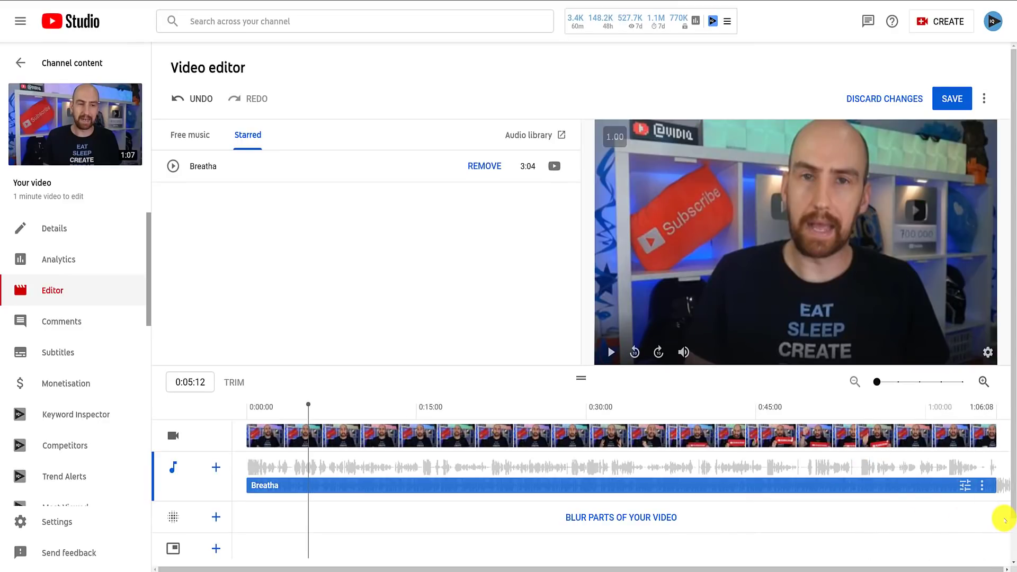
- Shorten Breatha and shift it later, then add 19th Floor, Awful, Voices and Stairway from Free music
left_click_drag(977, 487, 442, 484)
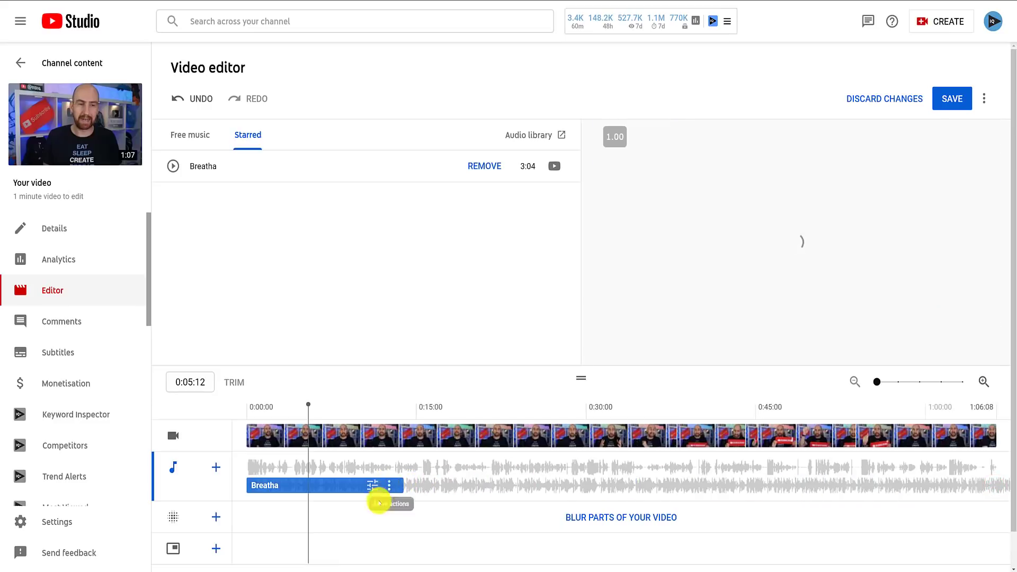
left_click_drag(319, 484, 409, 486)
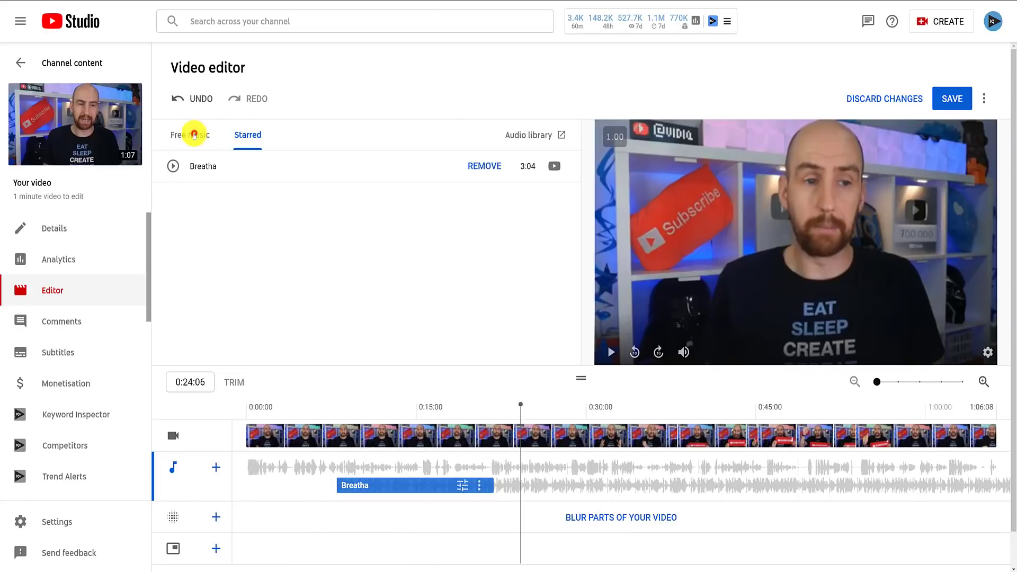
left_click(194, 135)
left_click(484, 198)
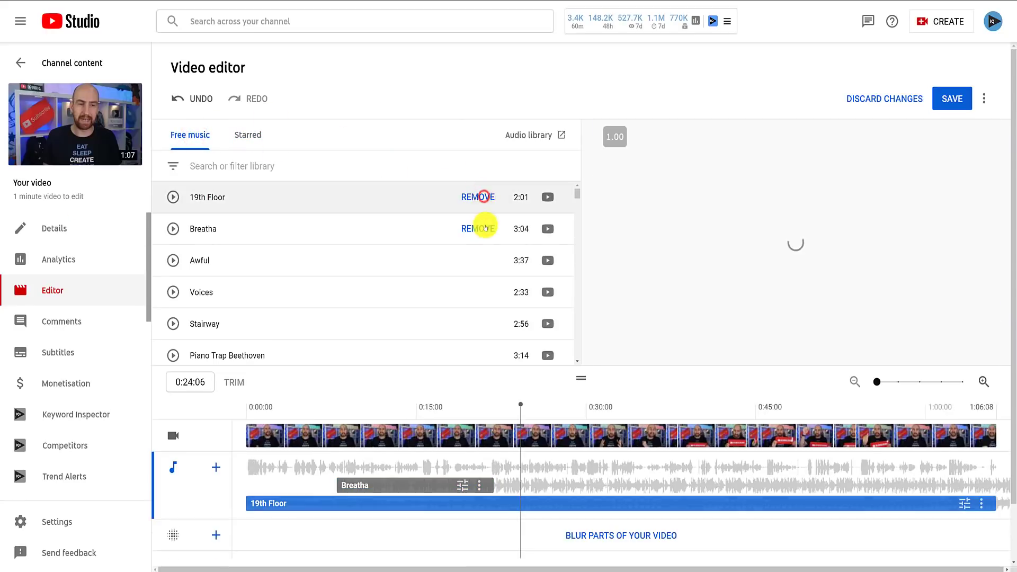
left_click(484, 260)
left_click(486, 294)
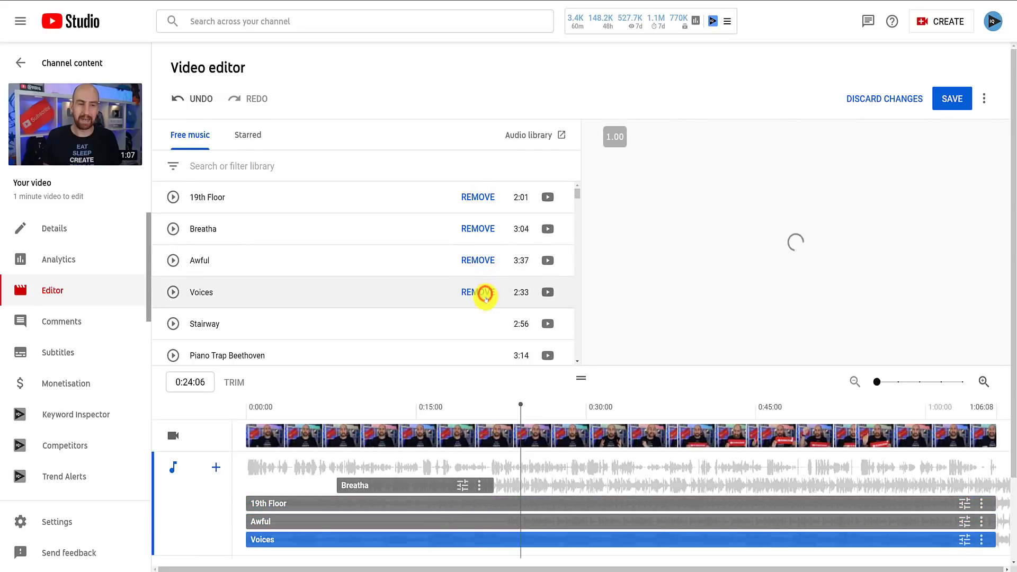
left_click(484, 323)
- Stagger the clips: Stairway starting near 0:22, Voices ending near 0:08, Awful 0:42–0:52, 19th Floor from 0:46
scroll(483, 331, "down", 3)
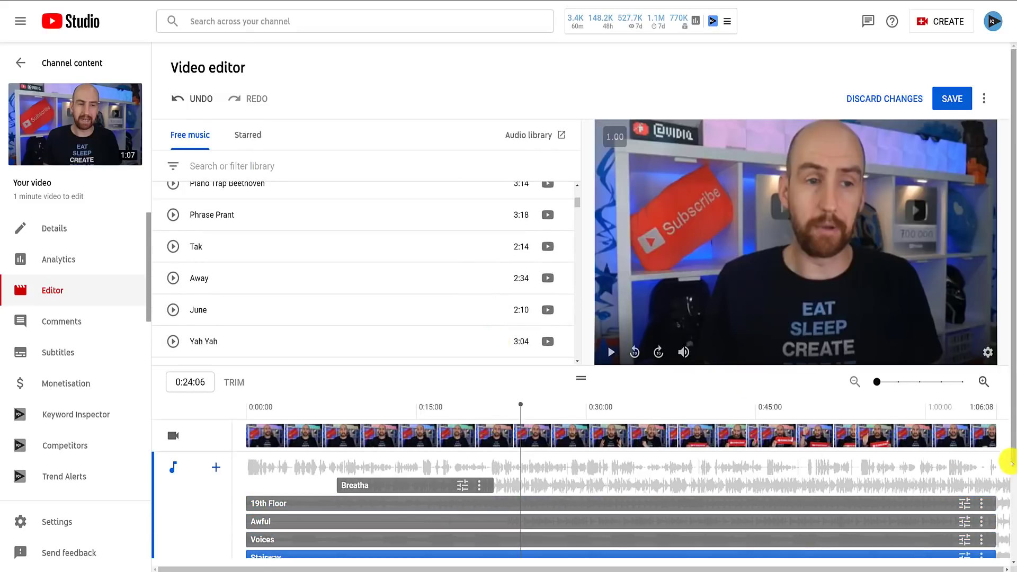
scroll(1009, 465, "down", 2)
left_click_drag(994, 438, 485, 440)
left_click(557, 444)
left_click_drag(398, 442, 642, 445)
left_click_drag(990, 422, 339, 422)
left_click_drag(247, 409, 717, 402)
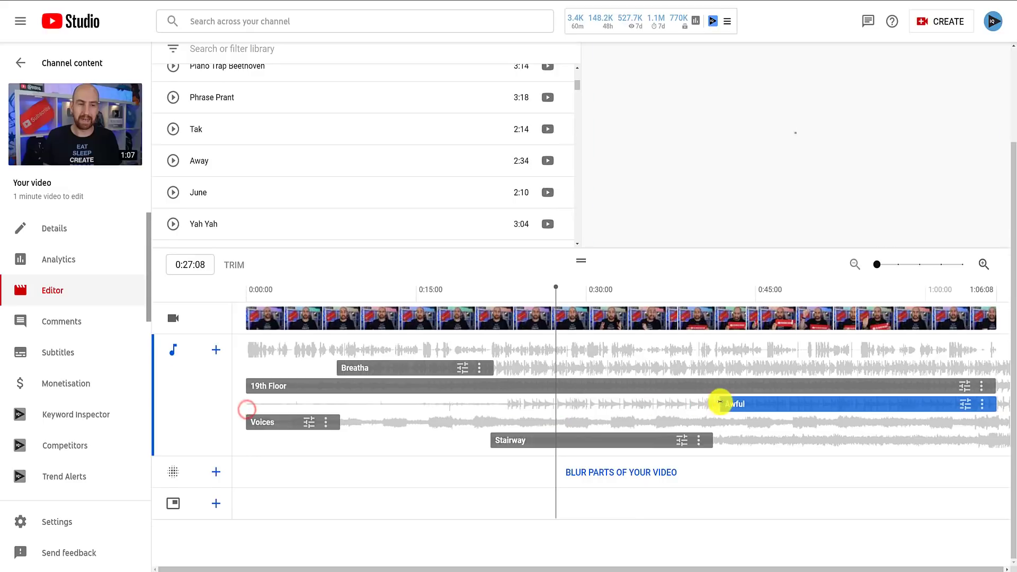
left_click_drag(995, 408, 835, 408)
left_click_drag(246, 395, 806, 389)
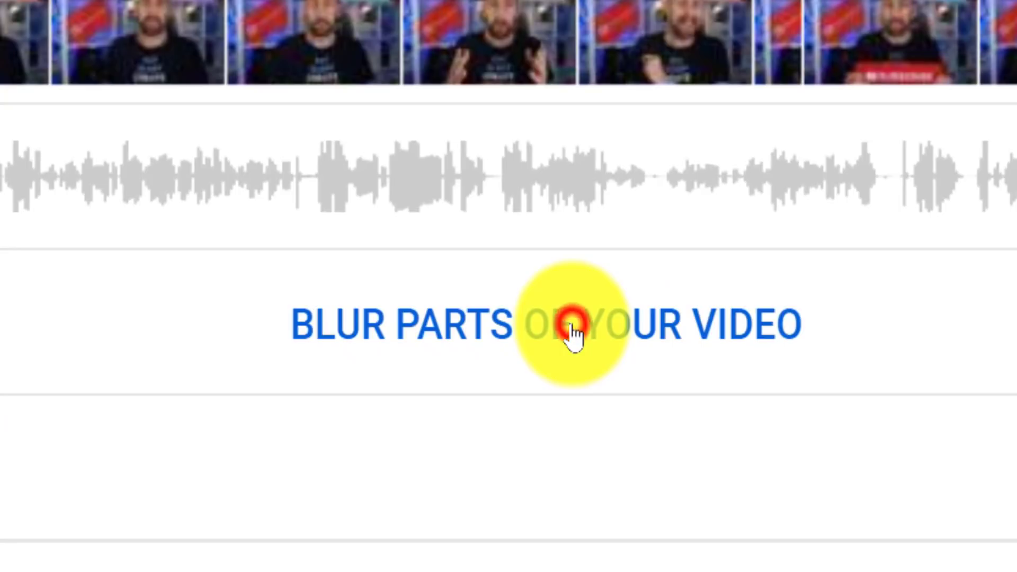
- Apply a Face blur to the presenter's face from 0:00:00 to 1:06:03
left_click(574, 331)
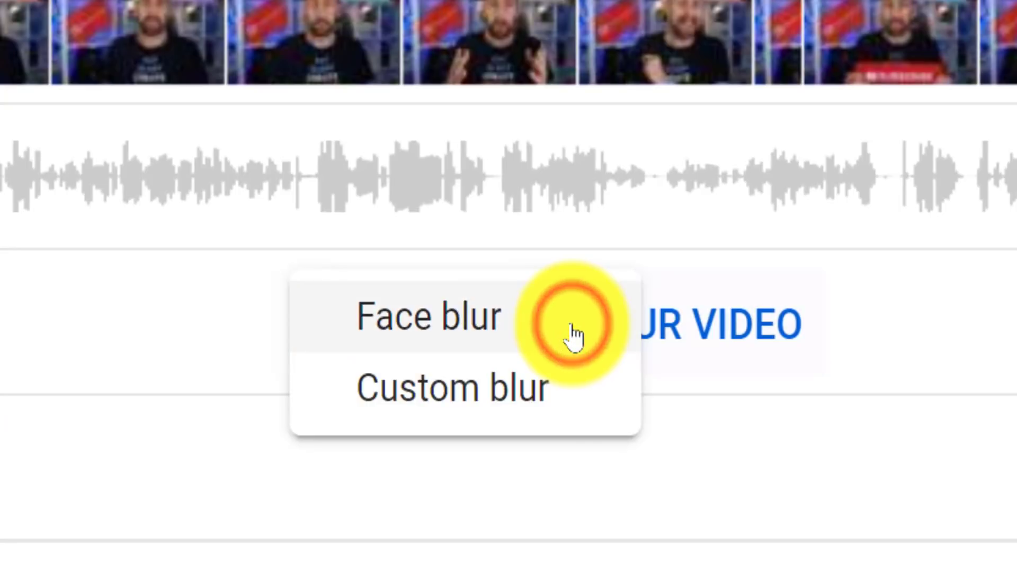
left_click(440, 317)
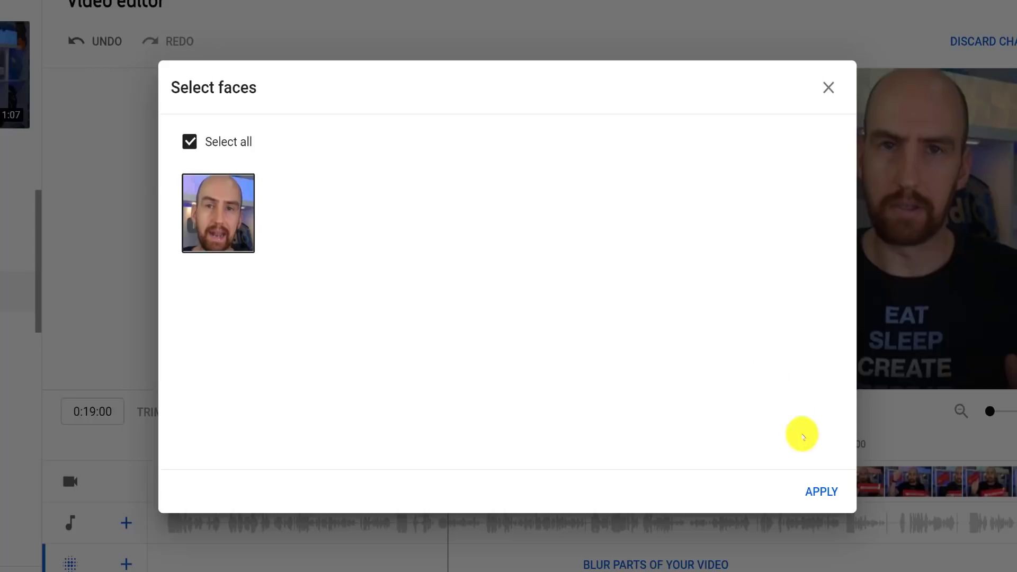
left_click(827, 492)
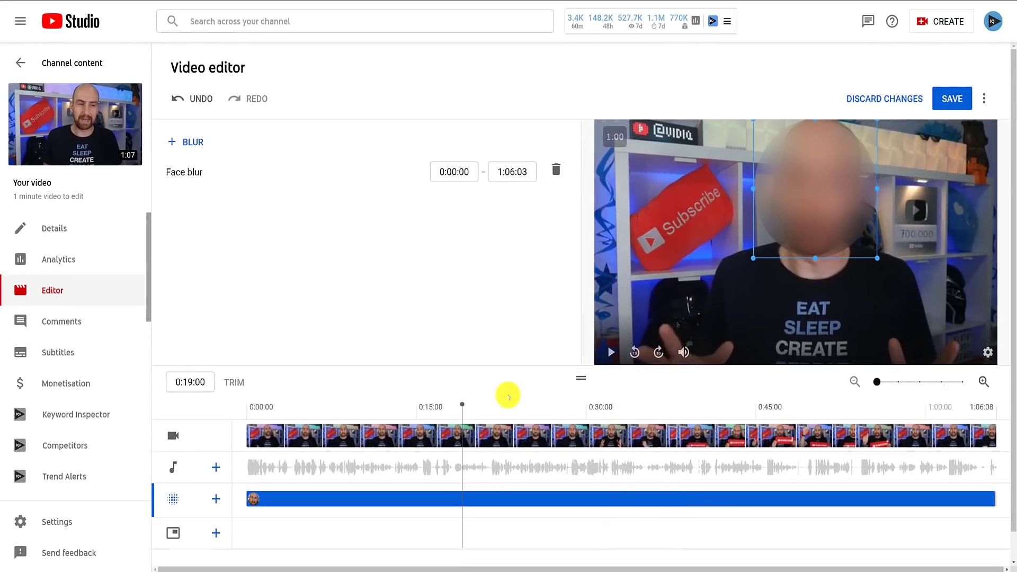
left_click_drag(485, 417, 693, 410)
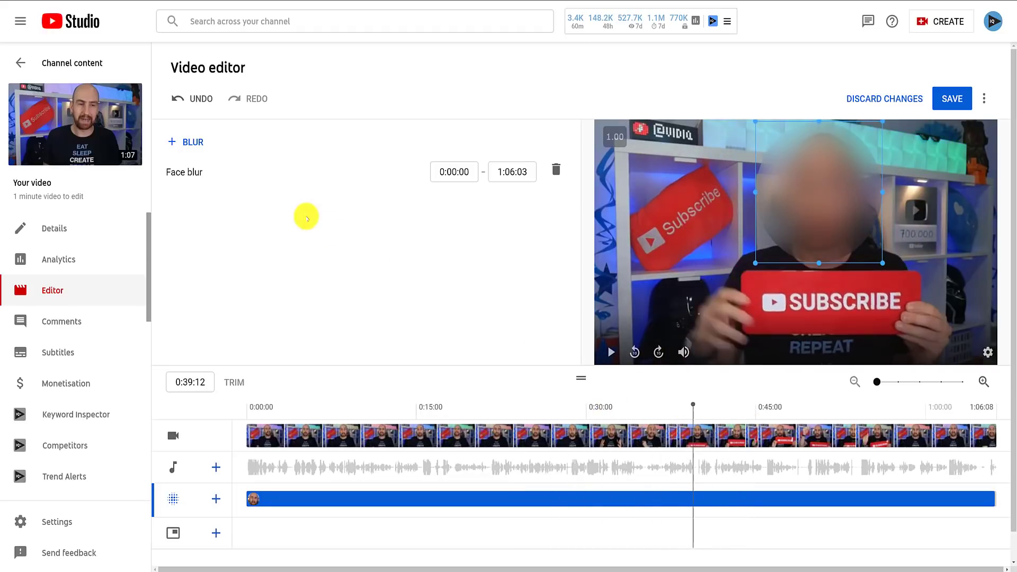
- Add a custom blur, position and widen it over the SUBSCRIBE sign, and play to check
left_click(217, 497)
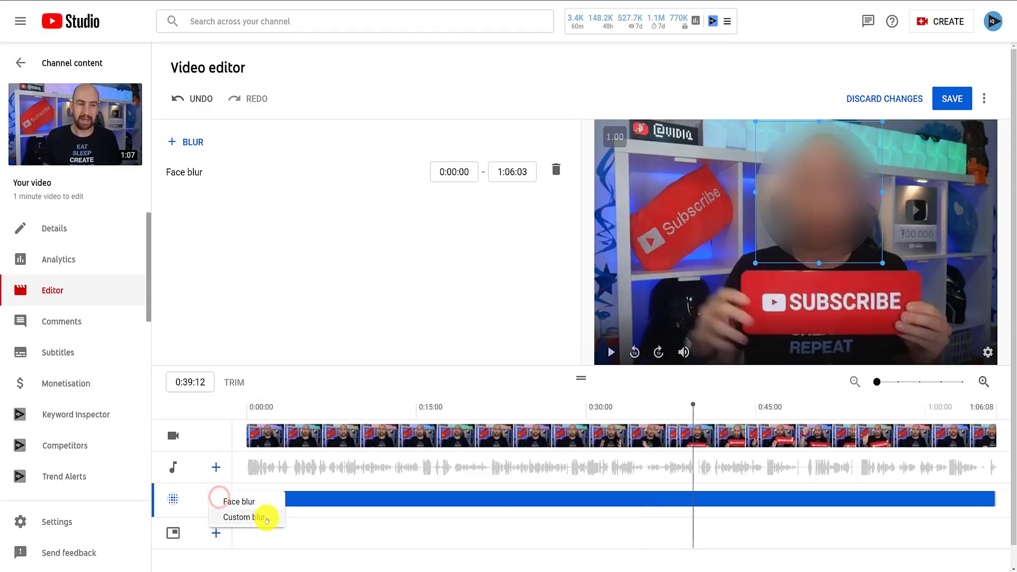
left_click(266, 517)
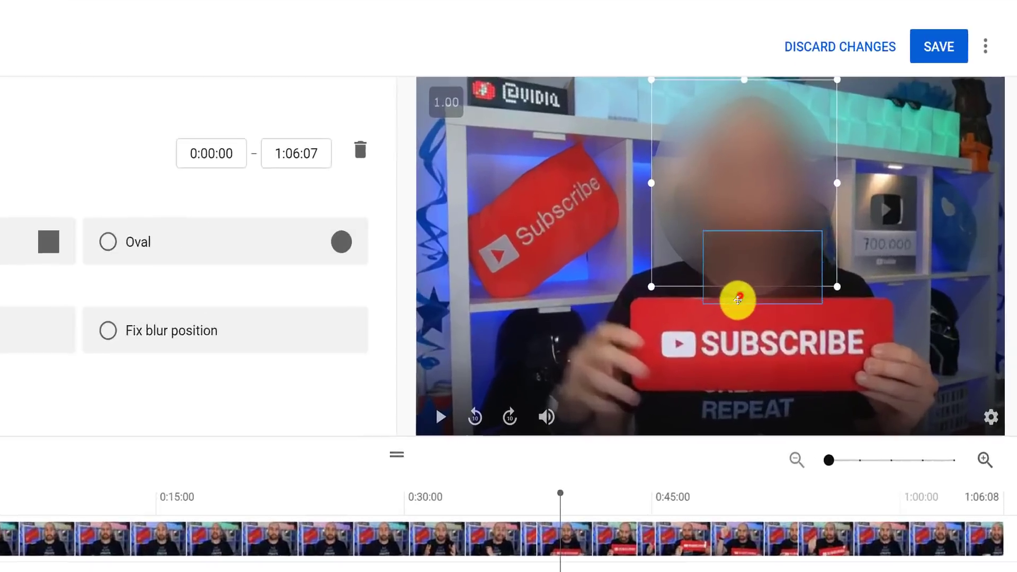
left_click_drag(814, 278, 824, 300)
left_click_drag(614, 387, 864, 390)
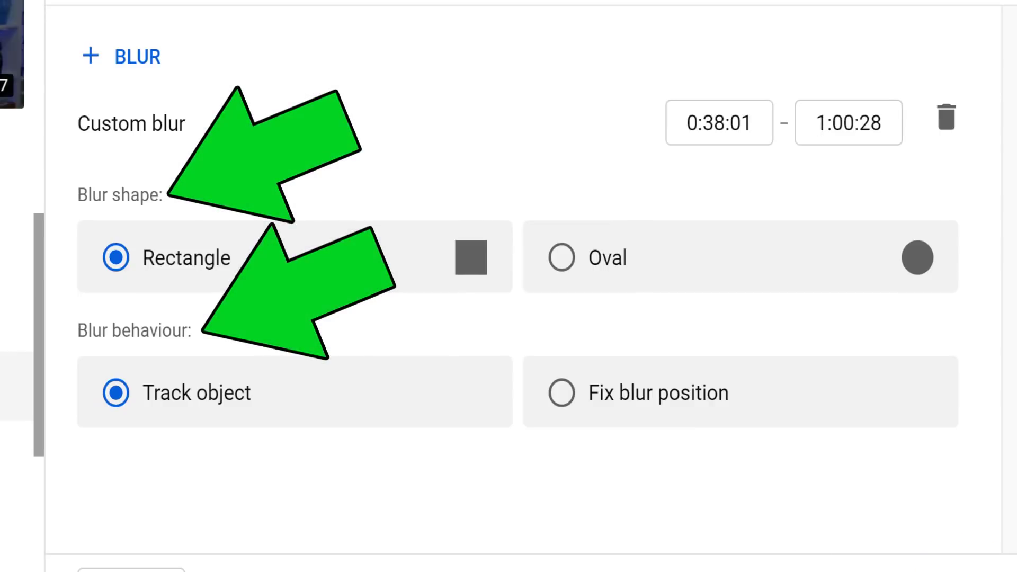
left_click(965, 484)
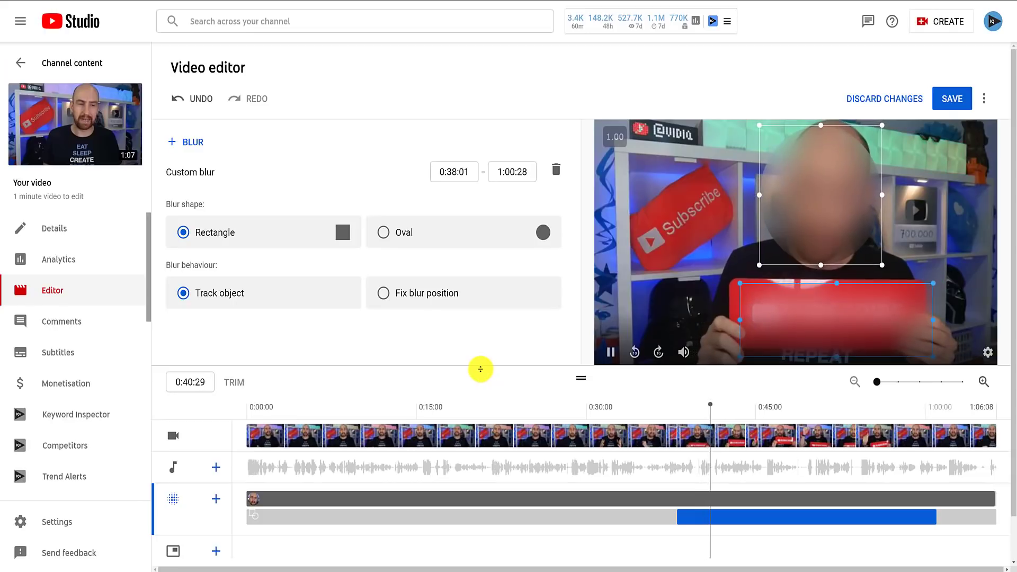